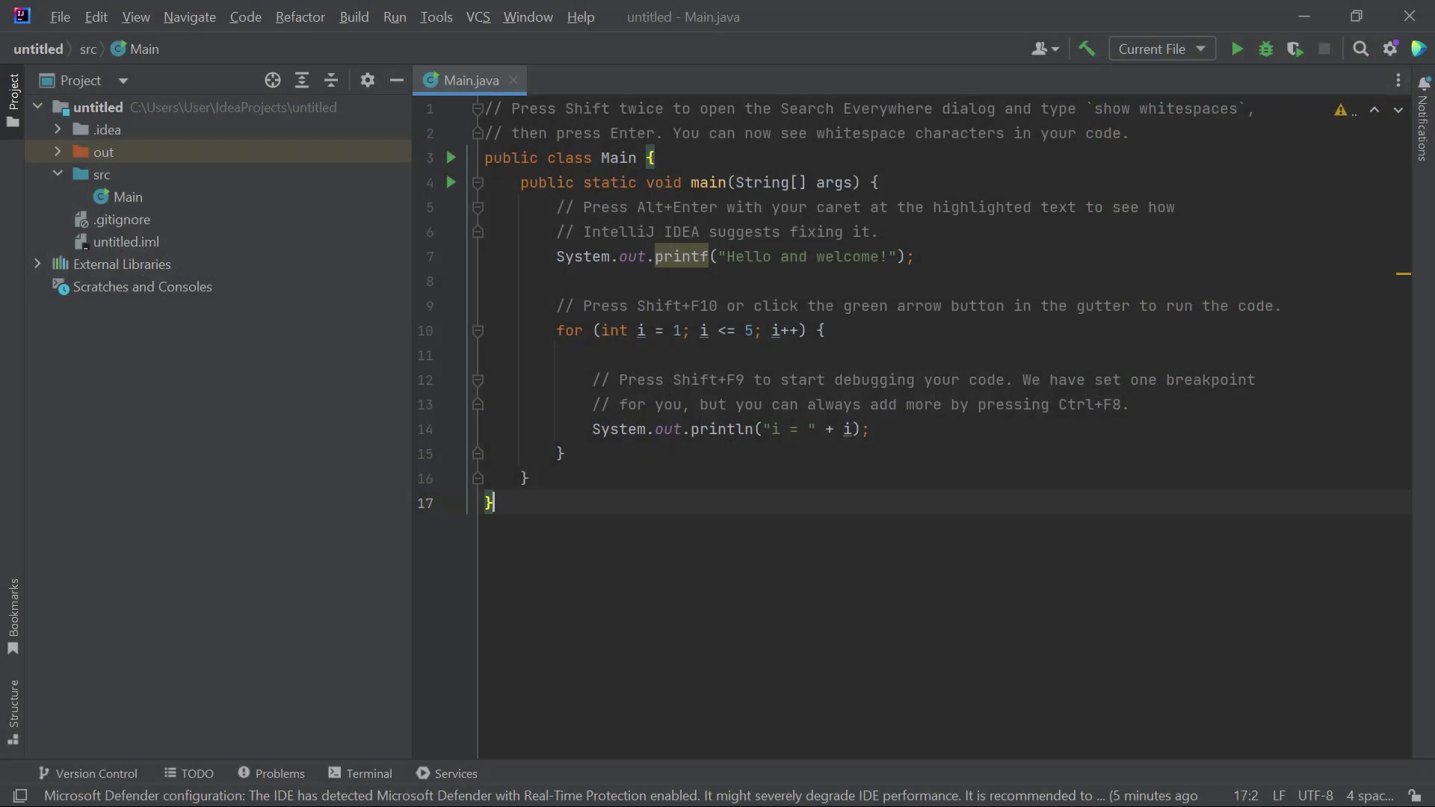
Start a brand-new project from the File > New menu.
left_click(61, 26)
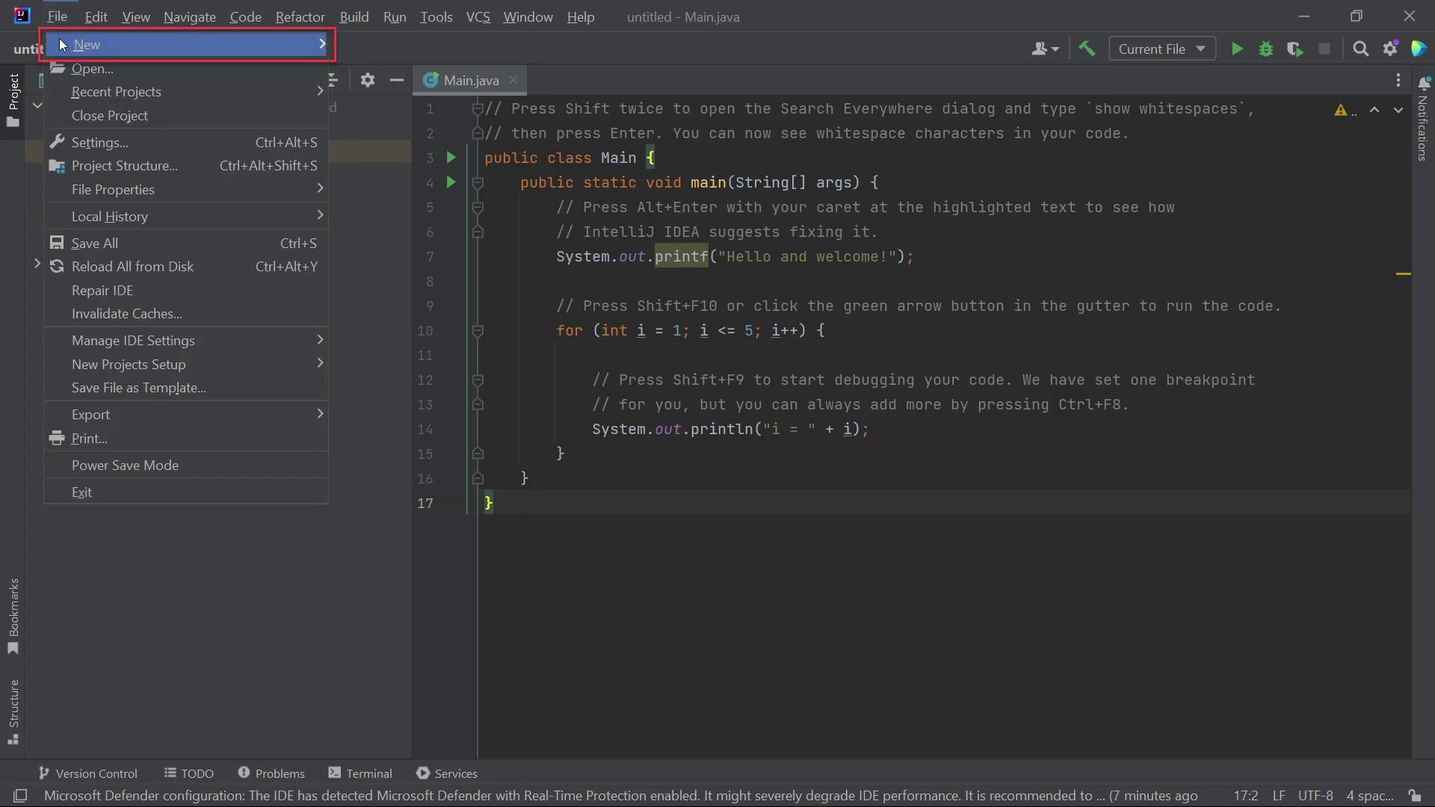
left_click(59, 39)
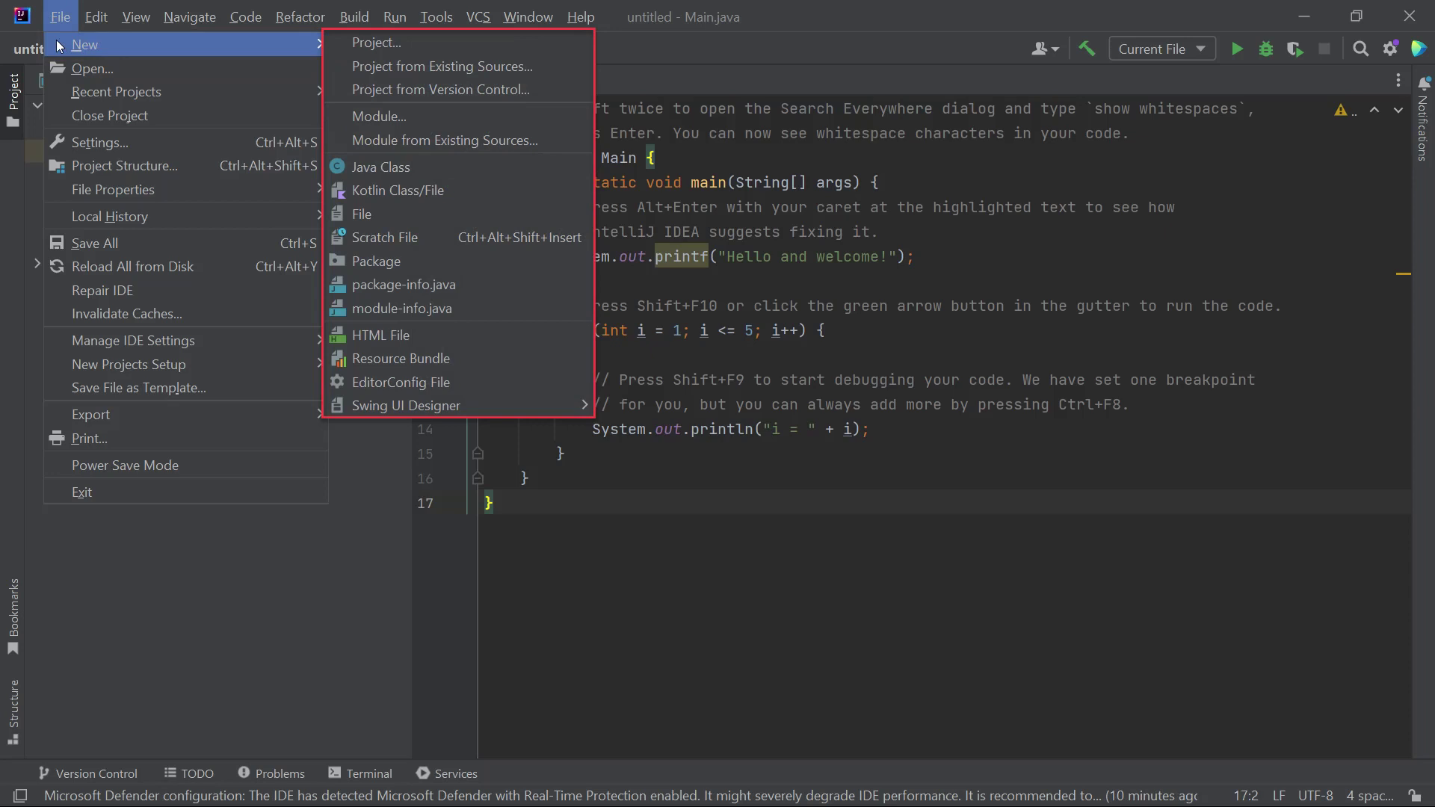
left_click(489, 46)
type("SimpleAutomation")
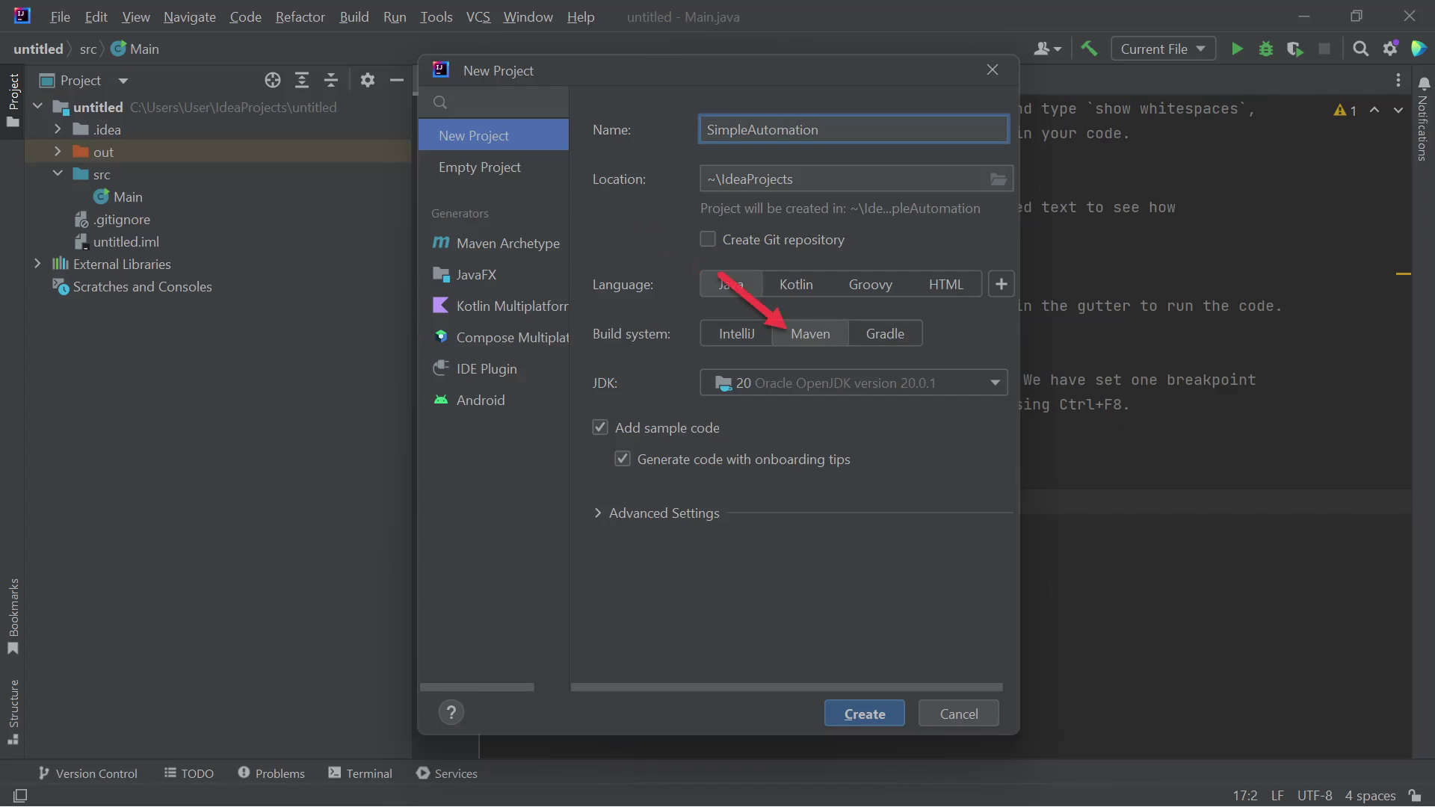
Create the SimpleAutomation Maven project and open its pom.xml in the editor.
left_click(872, 714)
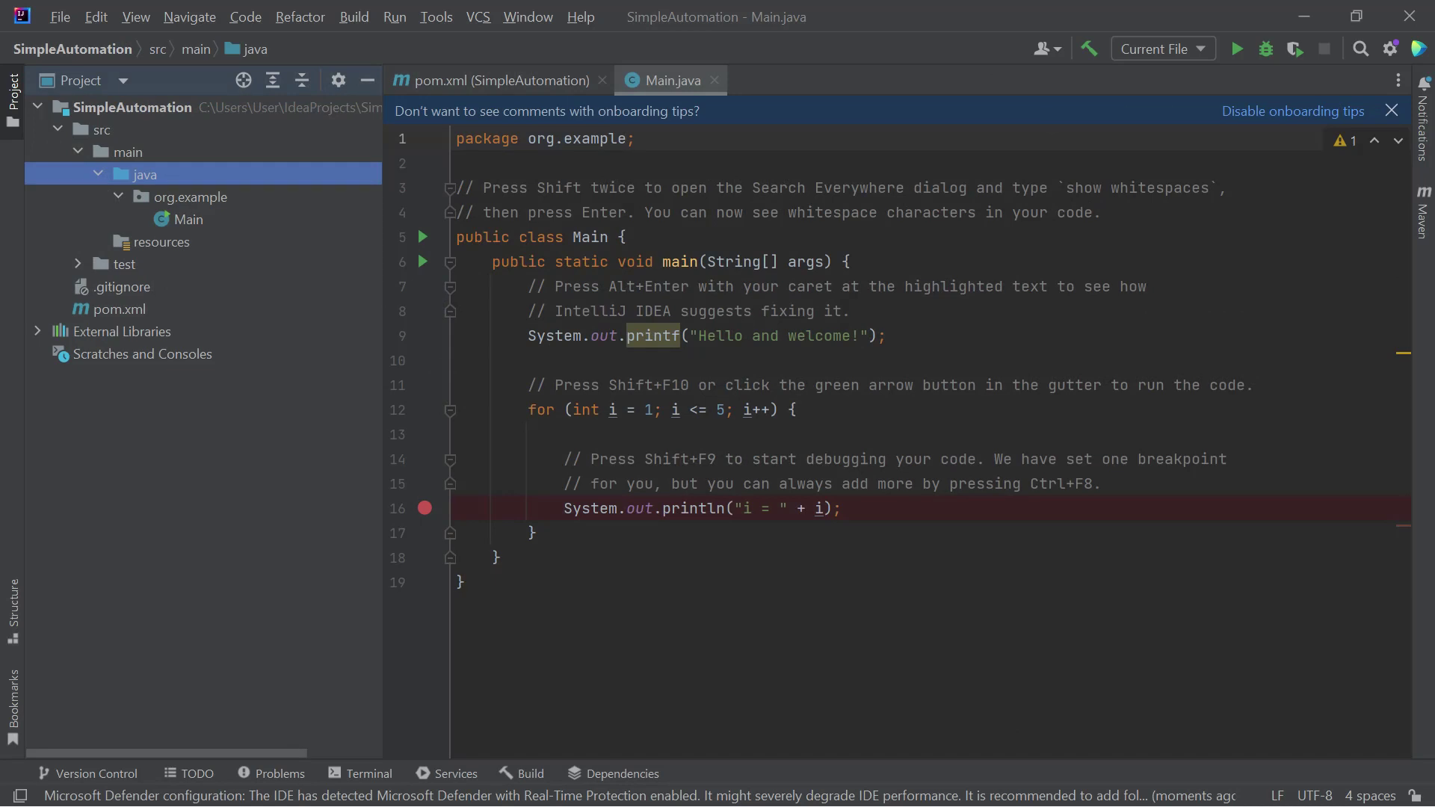
left_click(161, 309)
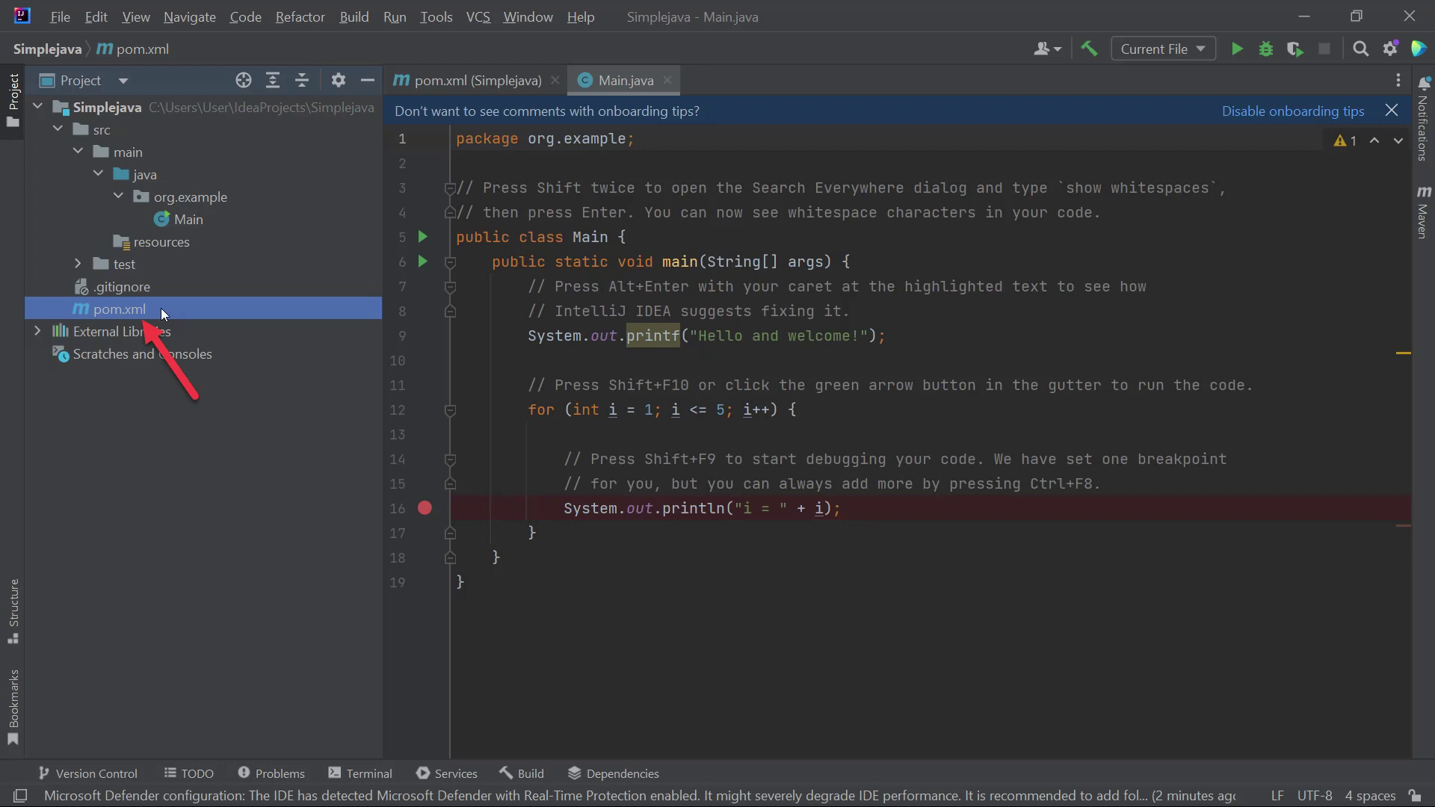
double_click(160, 308)
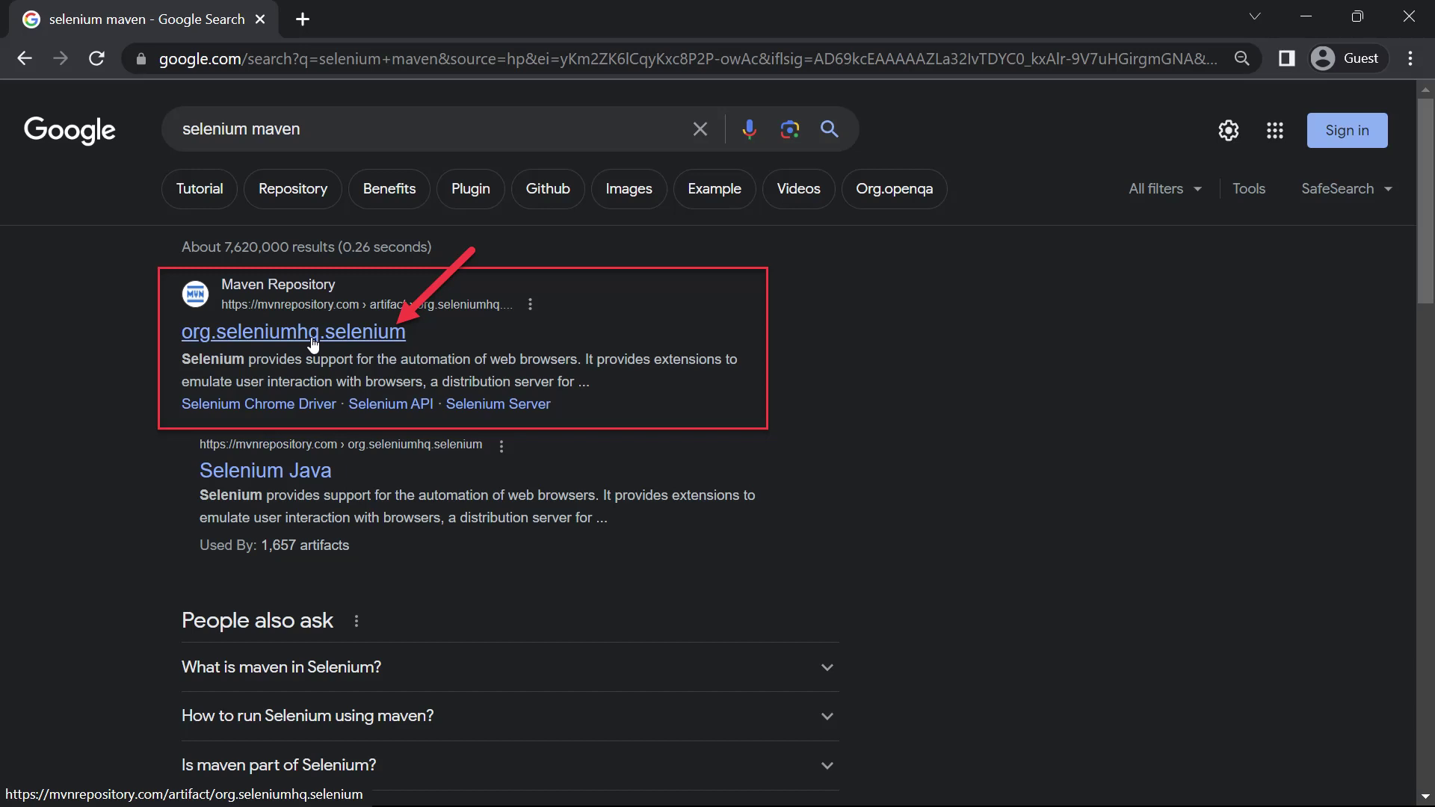
Select the Selenium Java 4.10.0 dependency block on MVN Repository for copying.
left_click(313, 343)
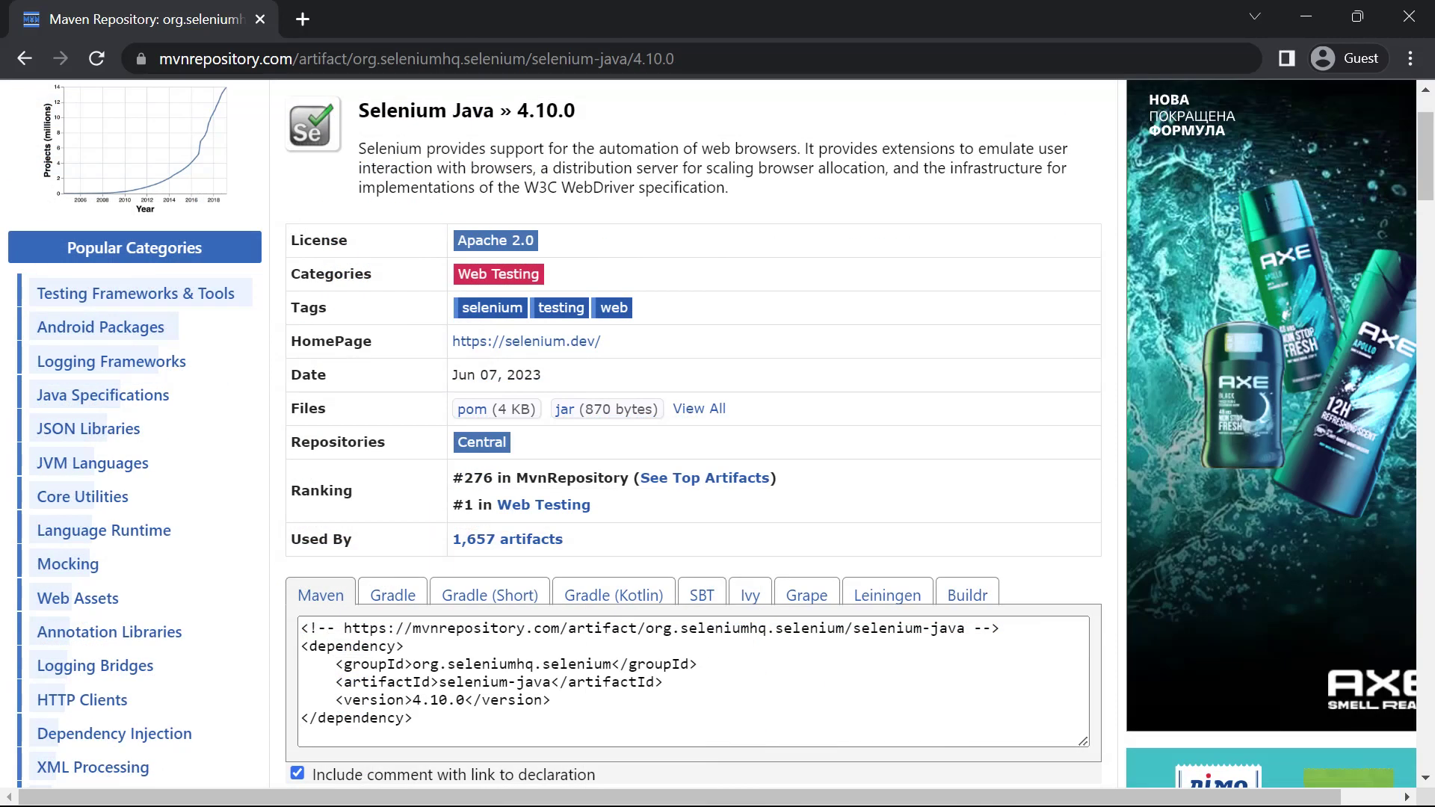
left_click_drag(300, 646, 431, 719)
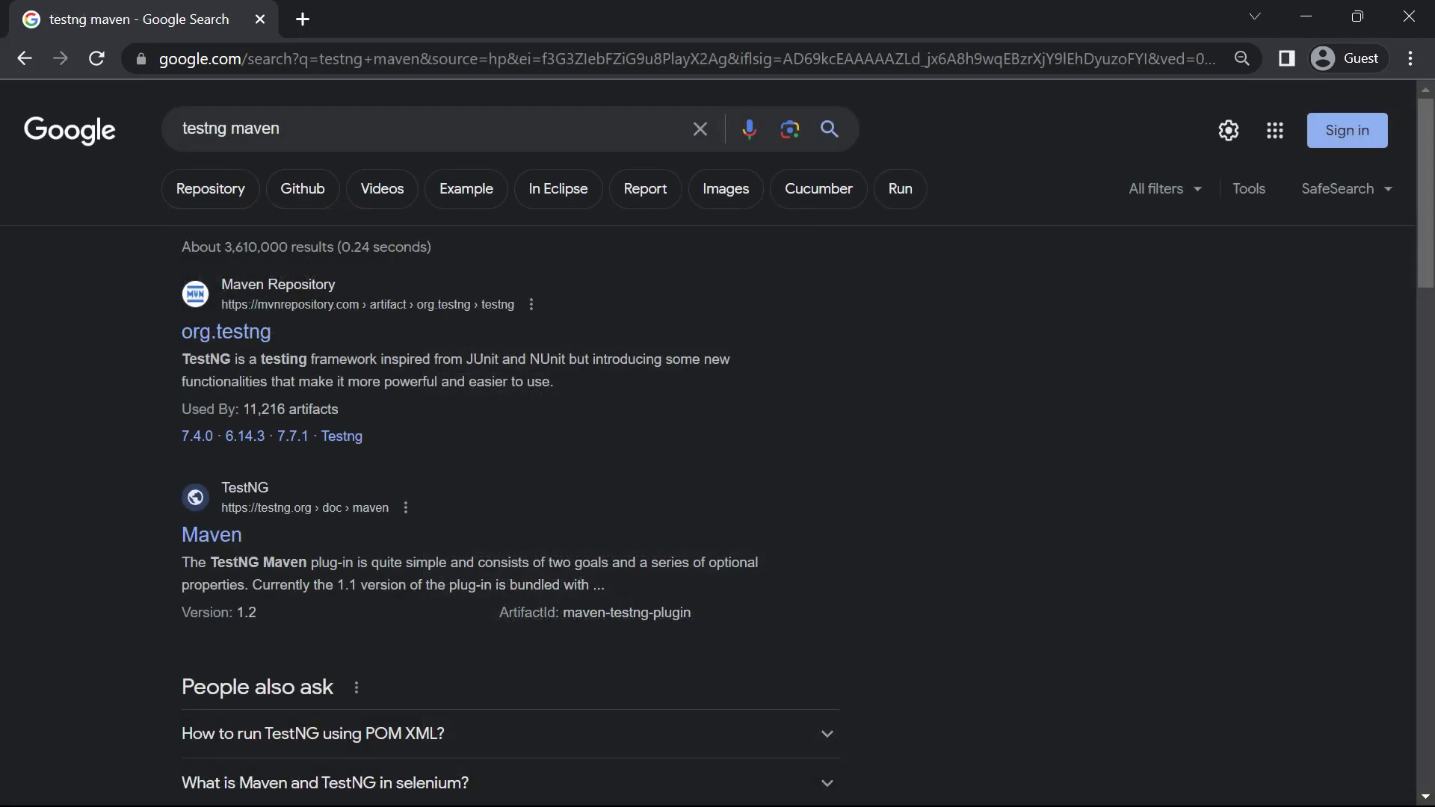
Select the TestNG 7.8.0 test-scope dependency block on MVN Repository for copying.
left_click(228, 344)
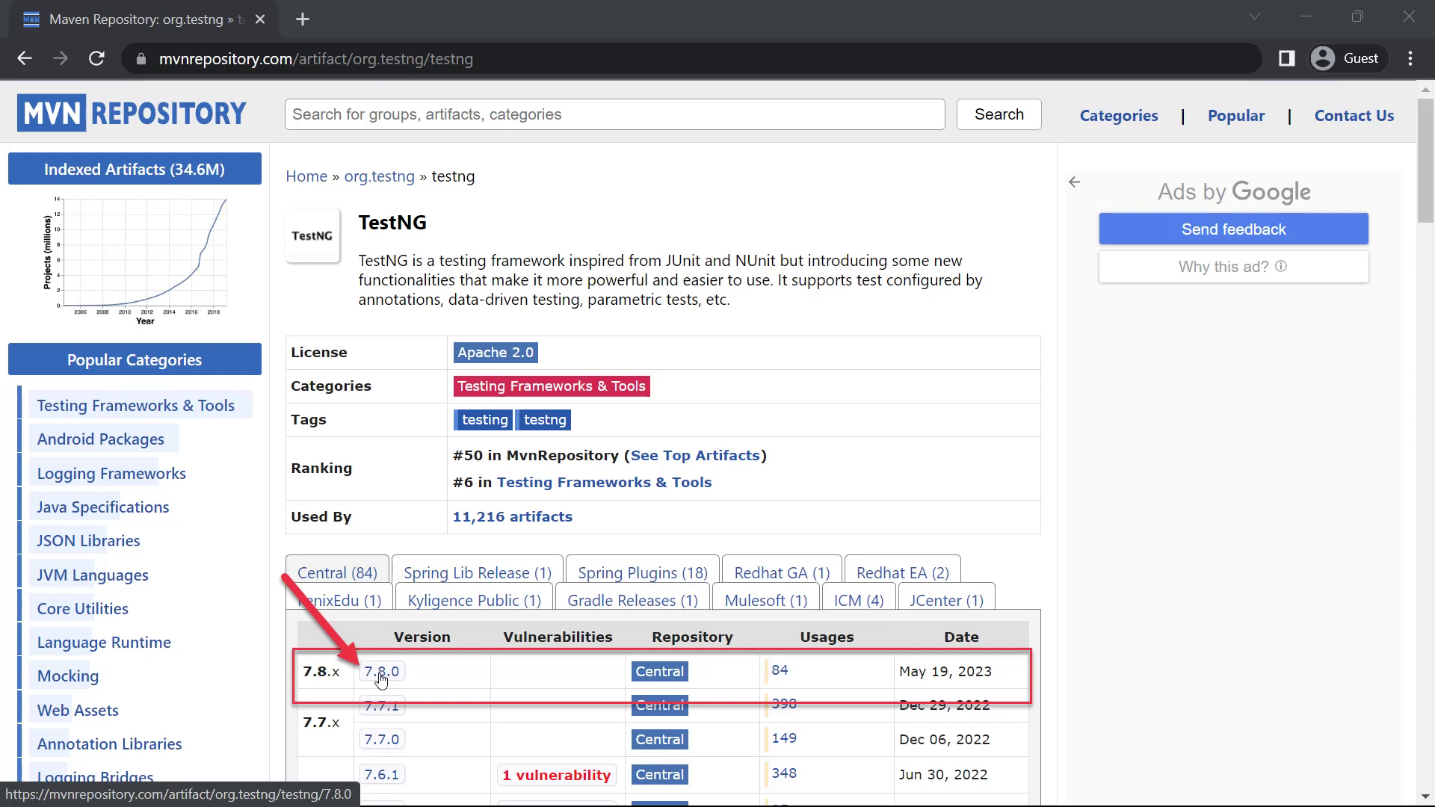
left_click(382, 673)
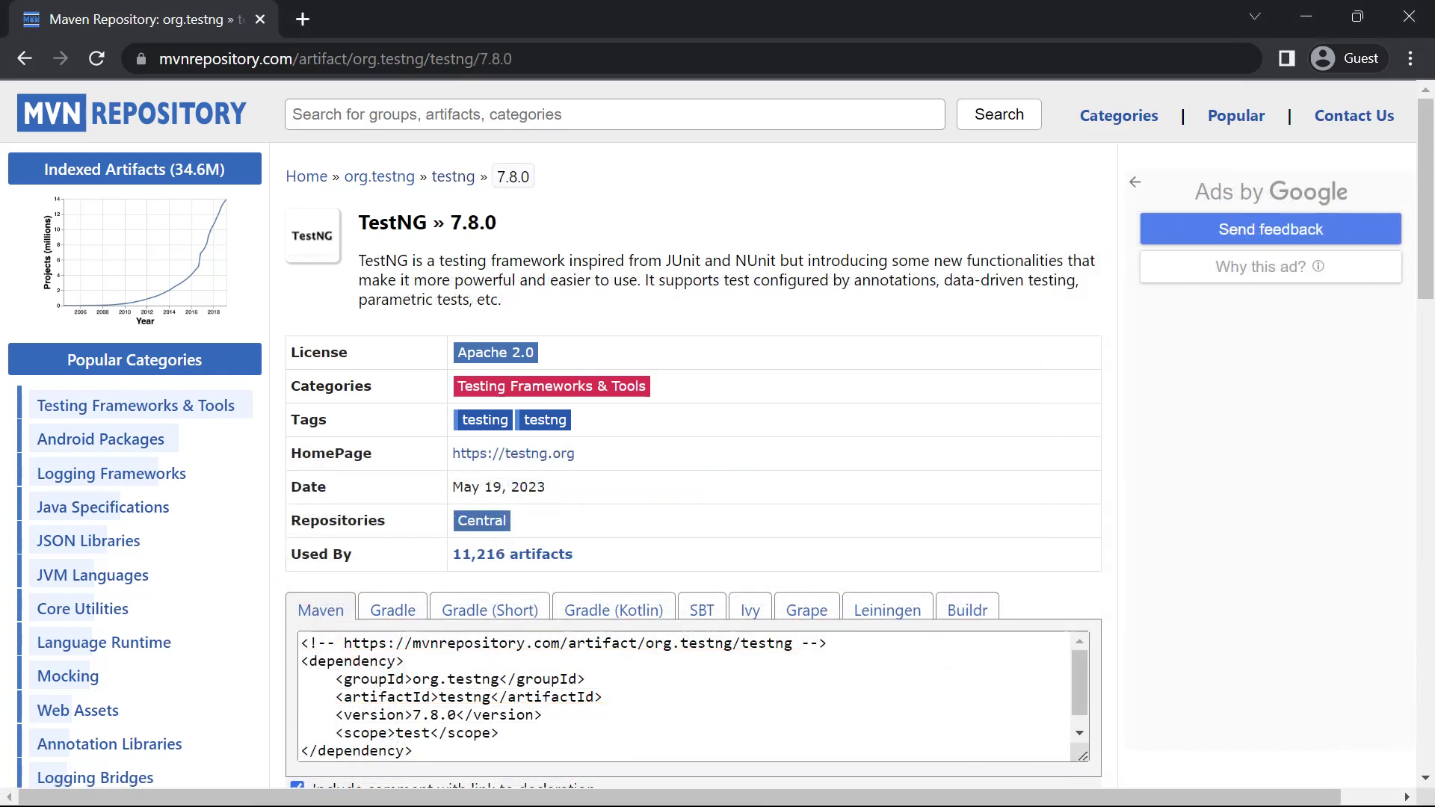
left_click_drag(300, 661, 416, 751)
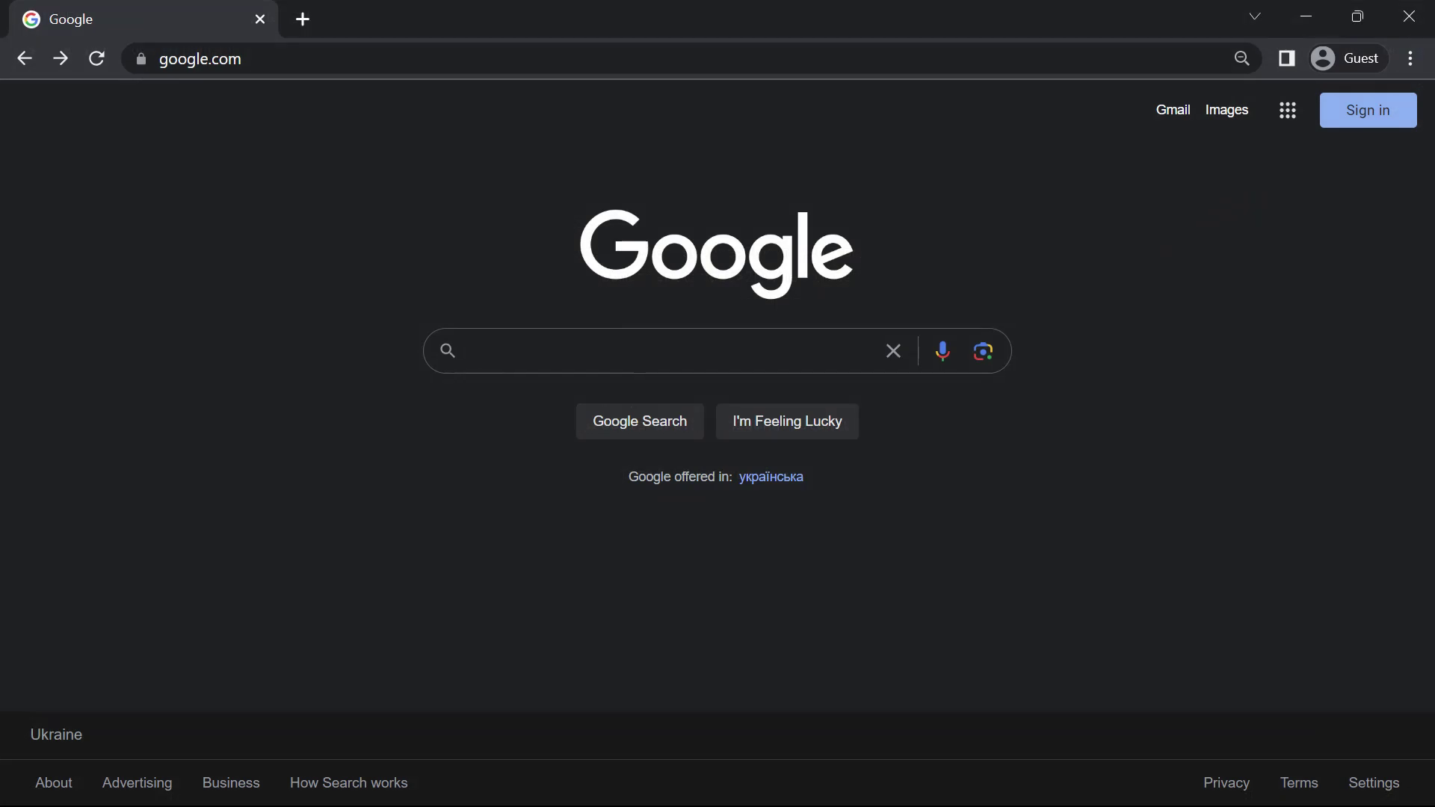
type("chromedriver")
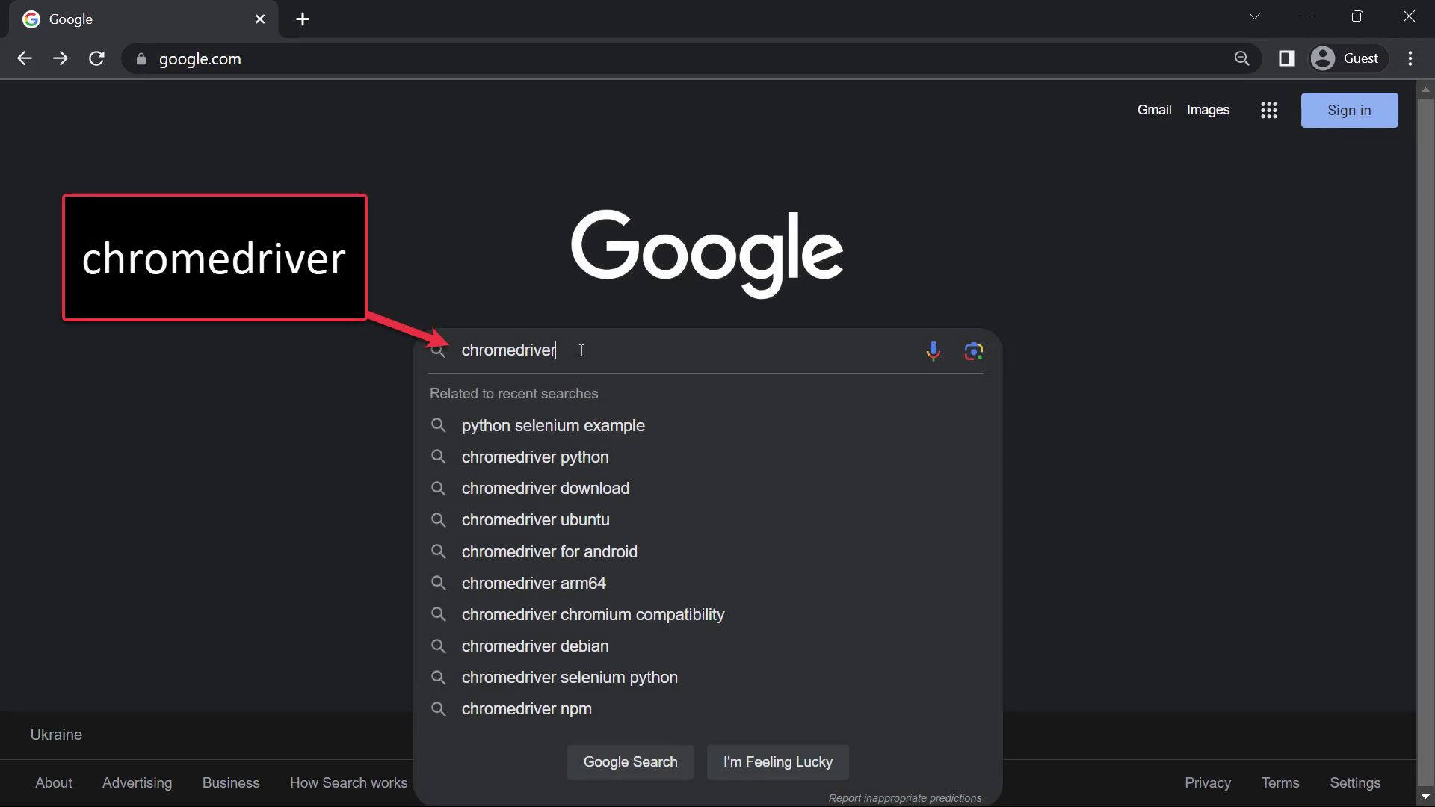
Search Google for chromedriver and open the WebDriver for Chrome downloads page.
key("Return")
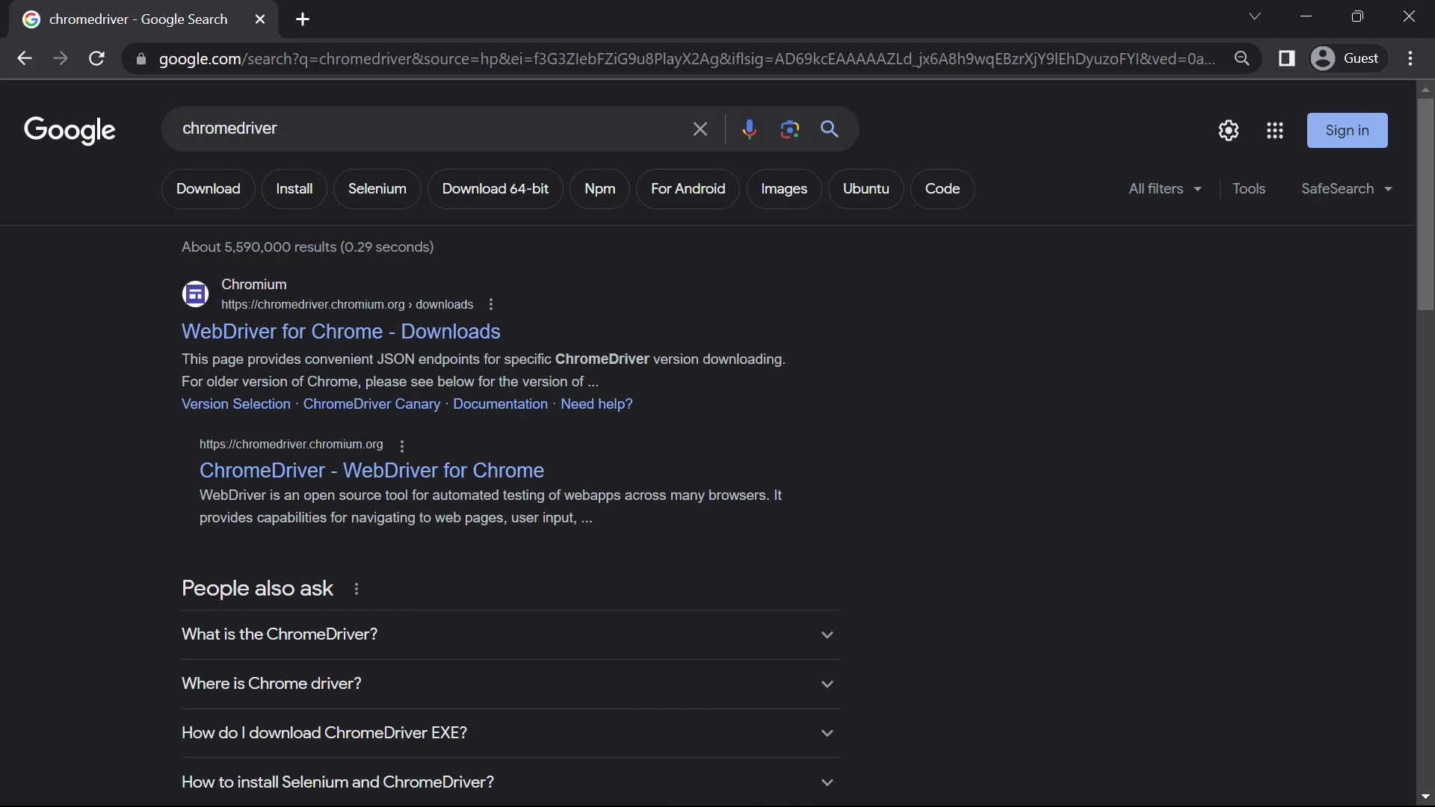
left_click(195, 337)
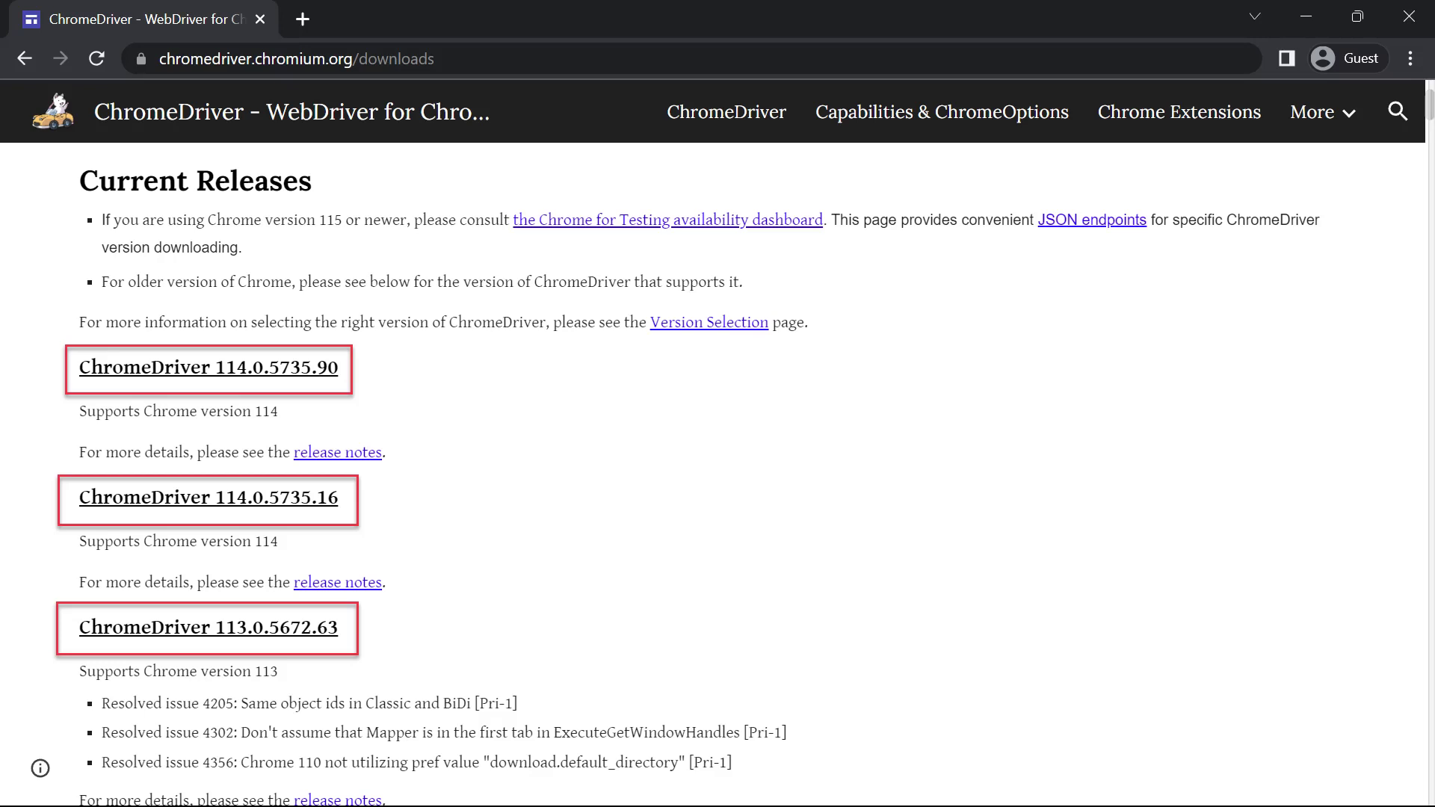
Open Chrome's three-dot menu to reach the About Google Chrome page.
left_click(1408, 64)
mouse_move(1193, 432)
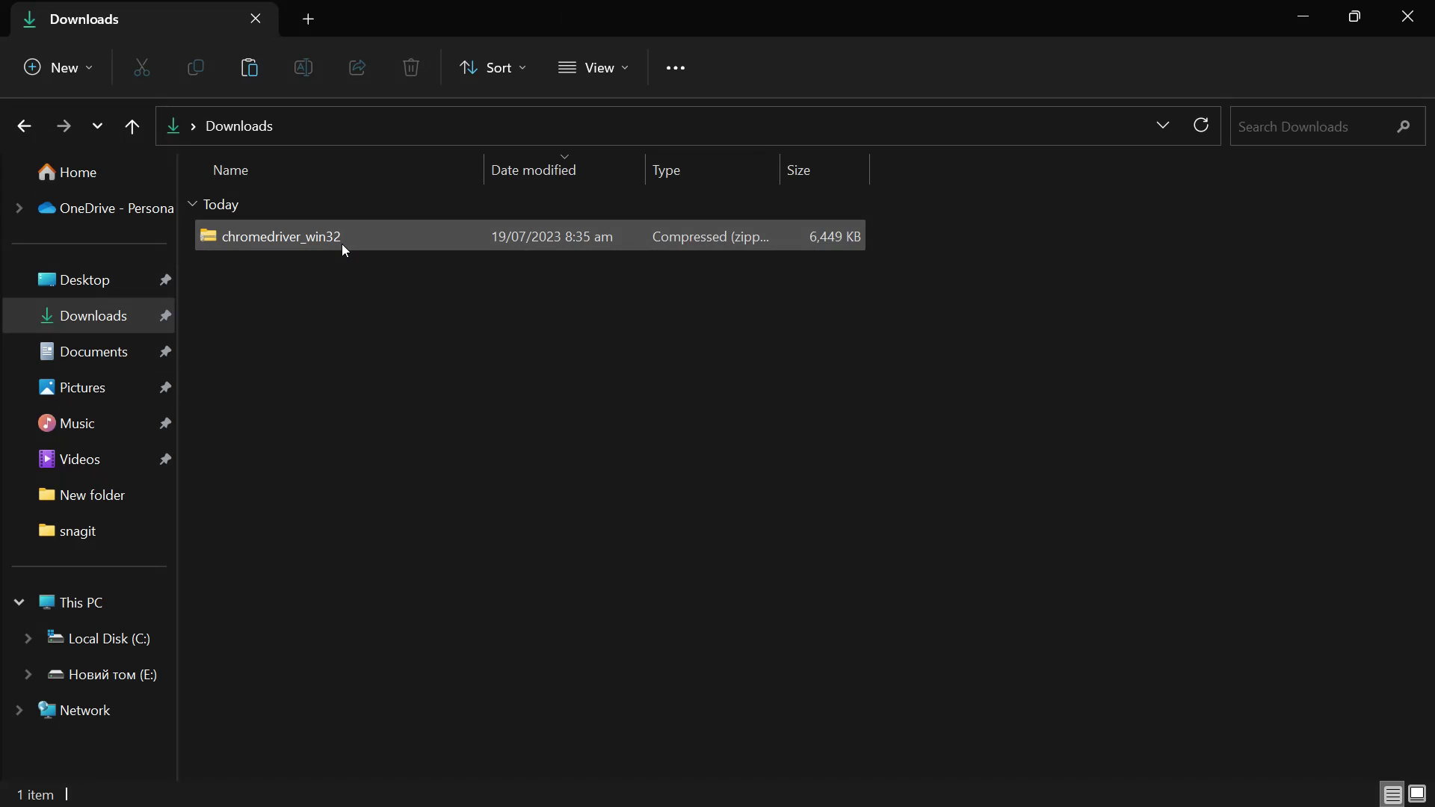
Open chromedriver_win32.zip in Downloads to see chromedriver.exe and its licence.
double_click(342, 243)
left_click(429, 213)
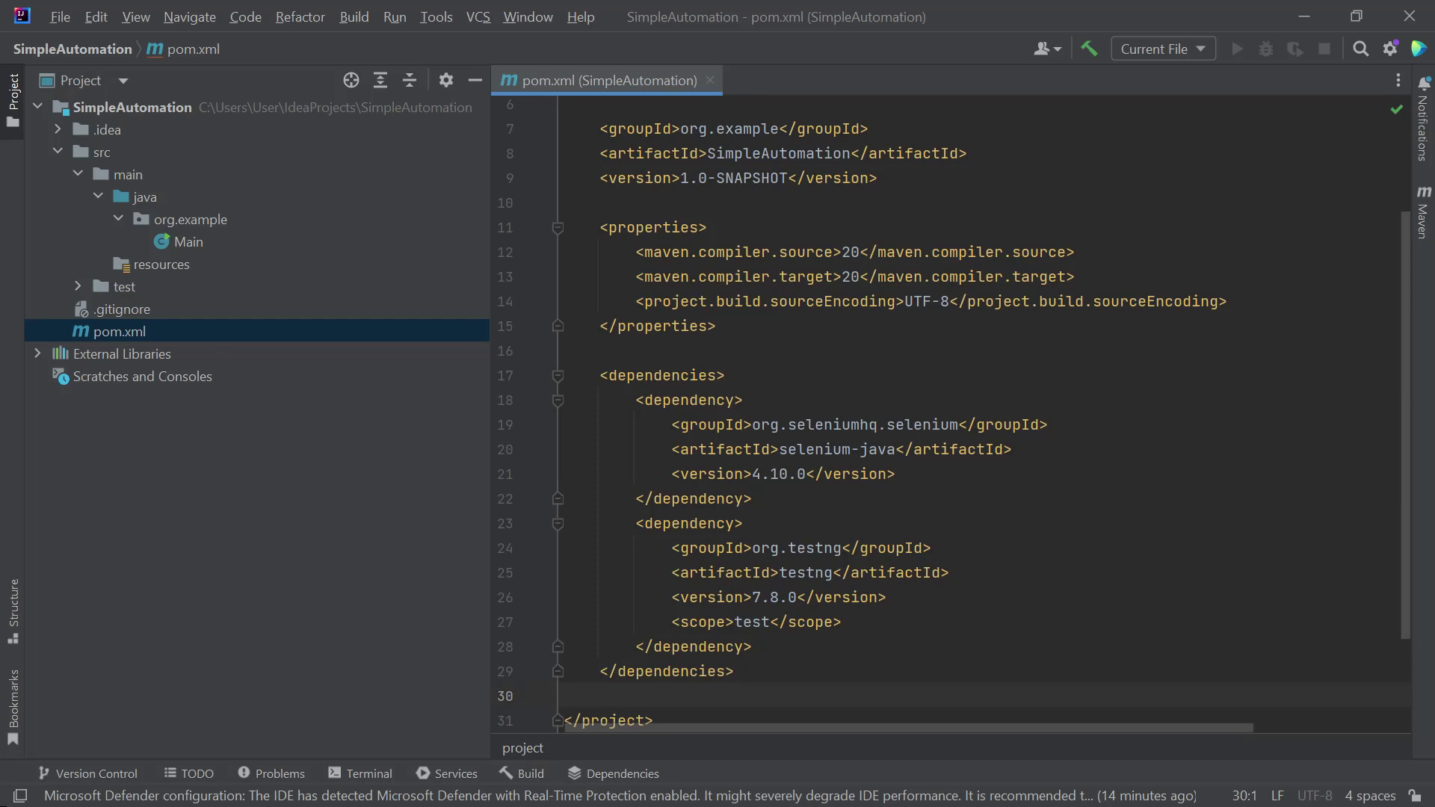
Bring up the context menu for the SimpleAutomation project root to reach Open In > Explorer.
left_click(476, 110)
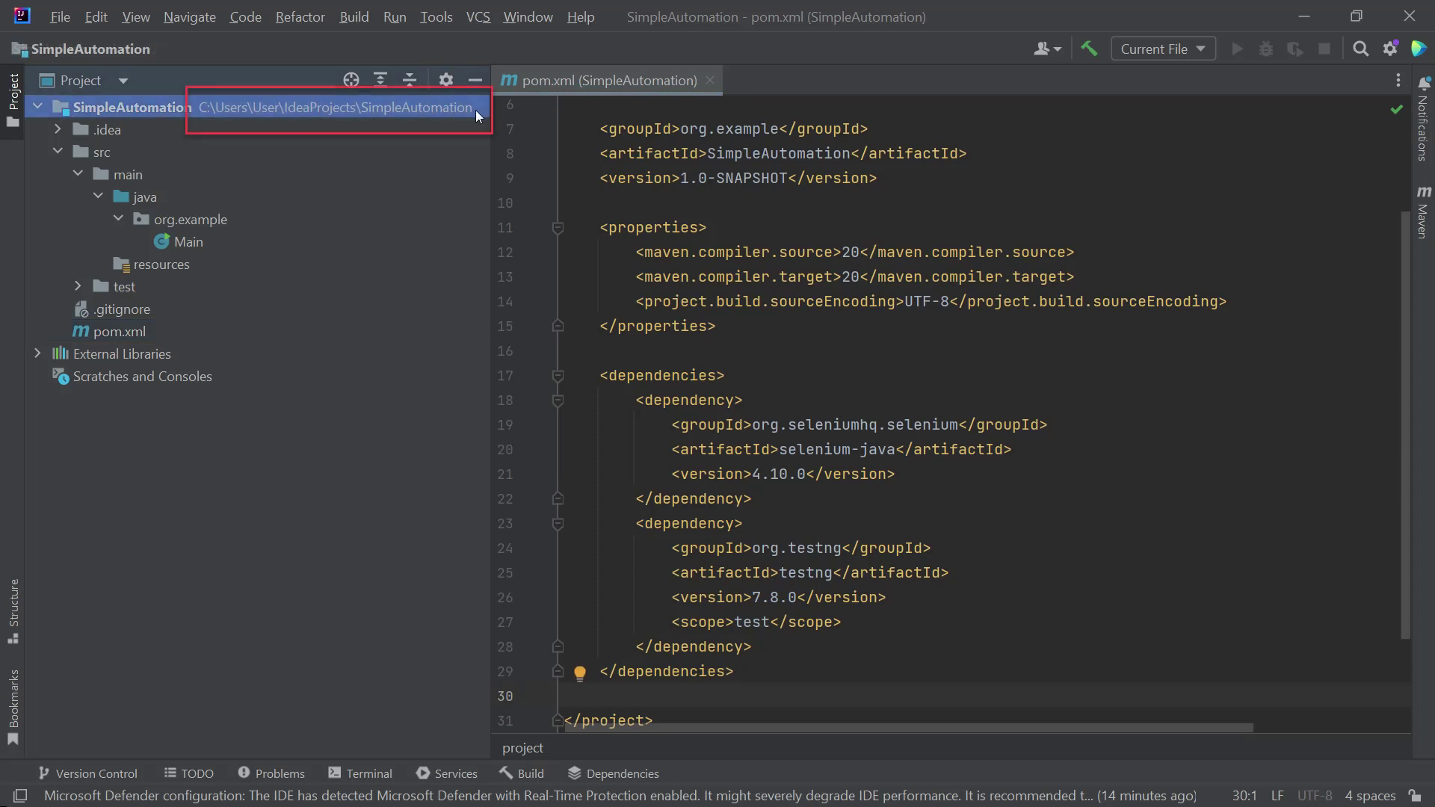
right_click(319, 109)
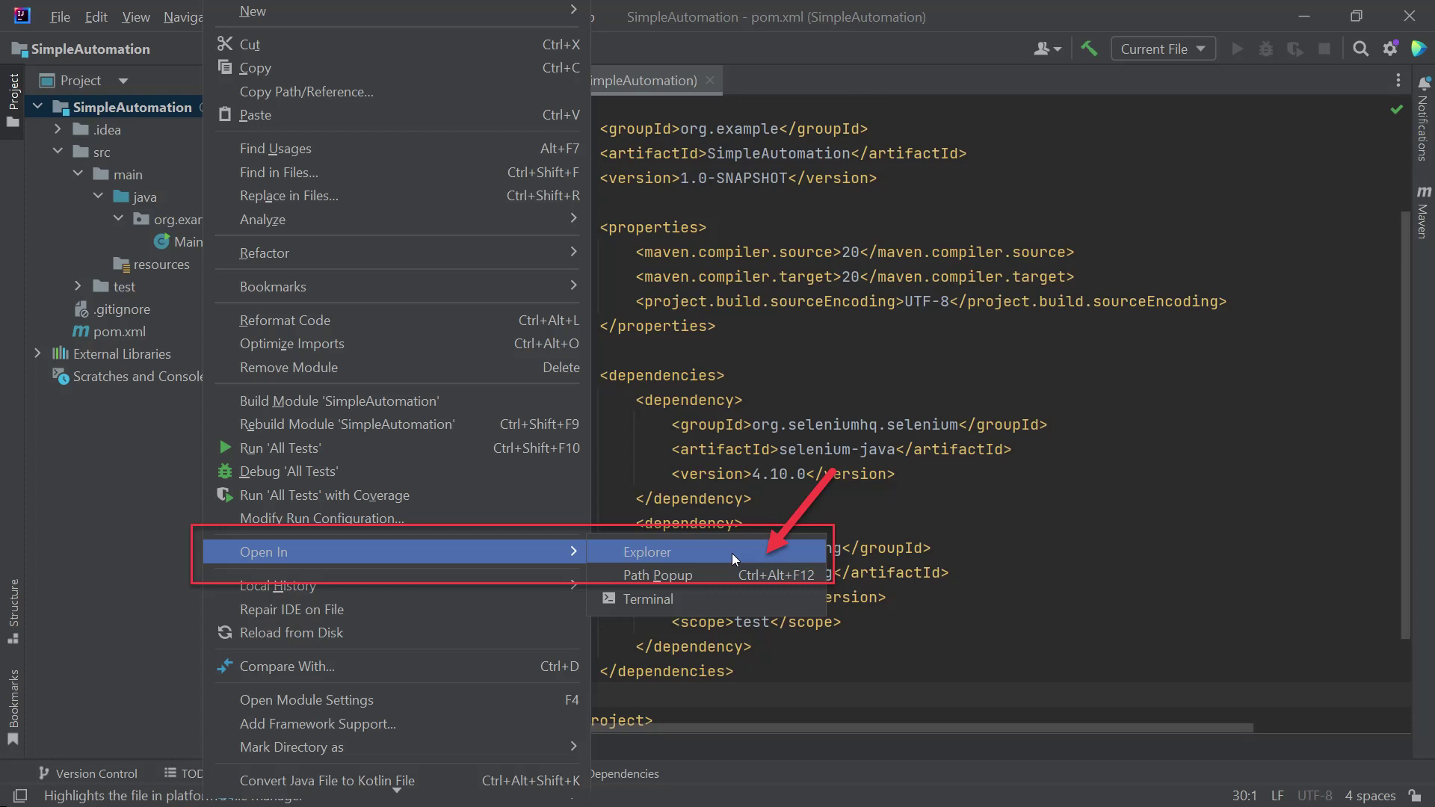
Paste the drivers folder into SimpleAutomation and bring up chromedriver's actions to copy its path.
left_click(733, 553)
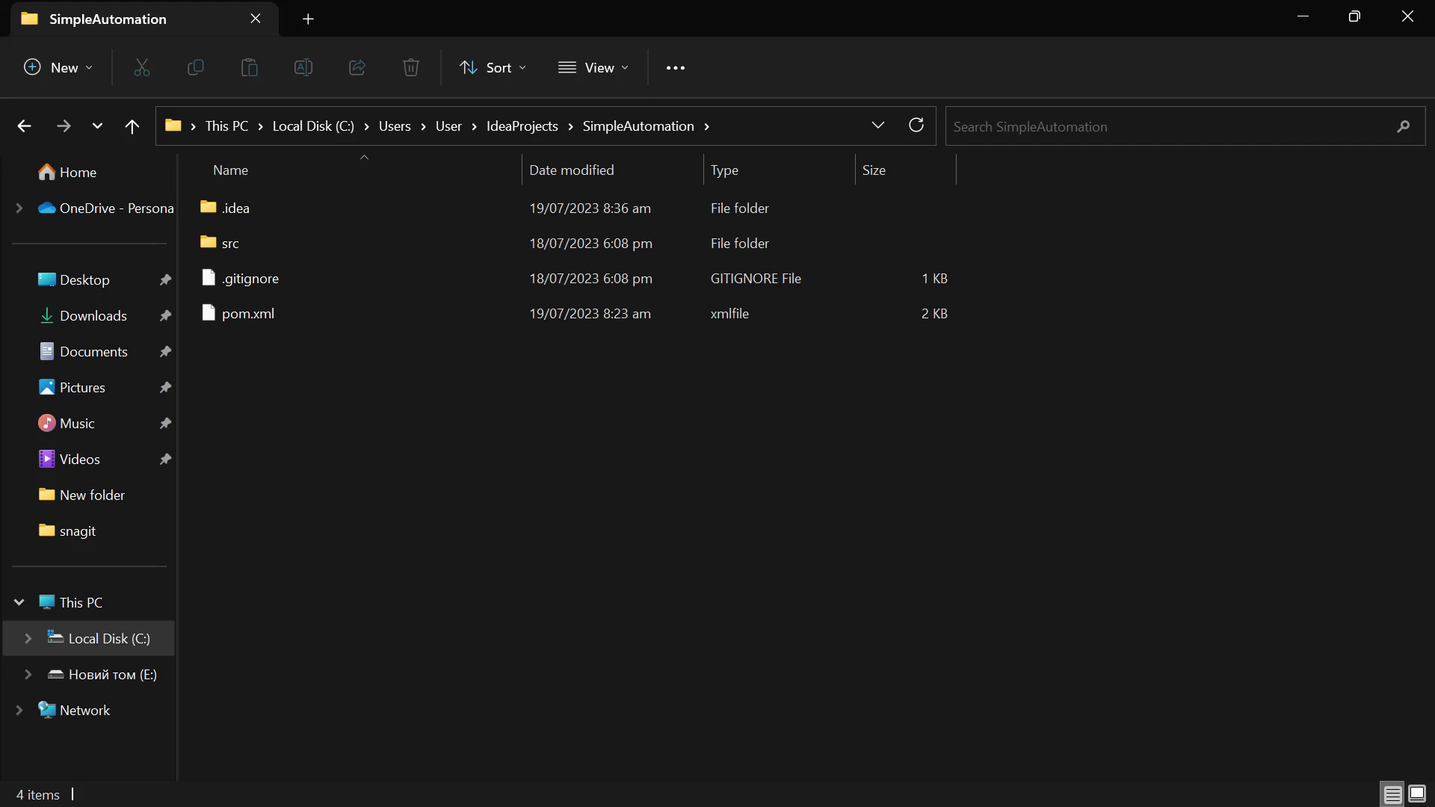
key("ctrl+v")
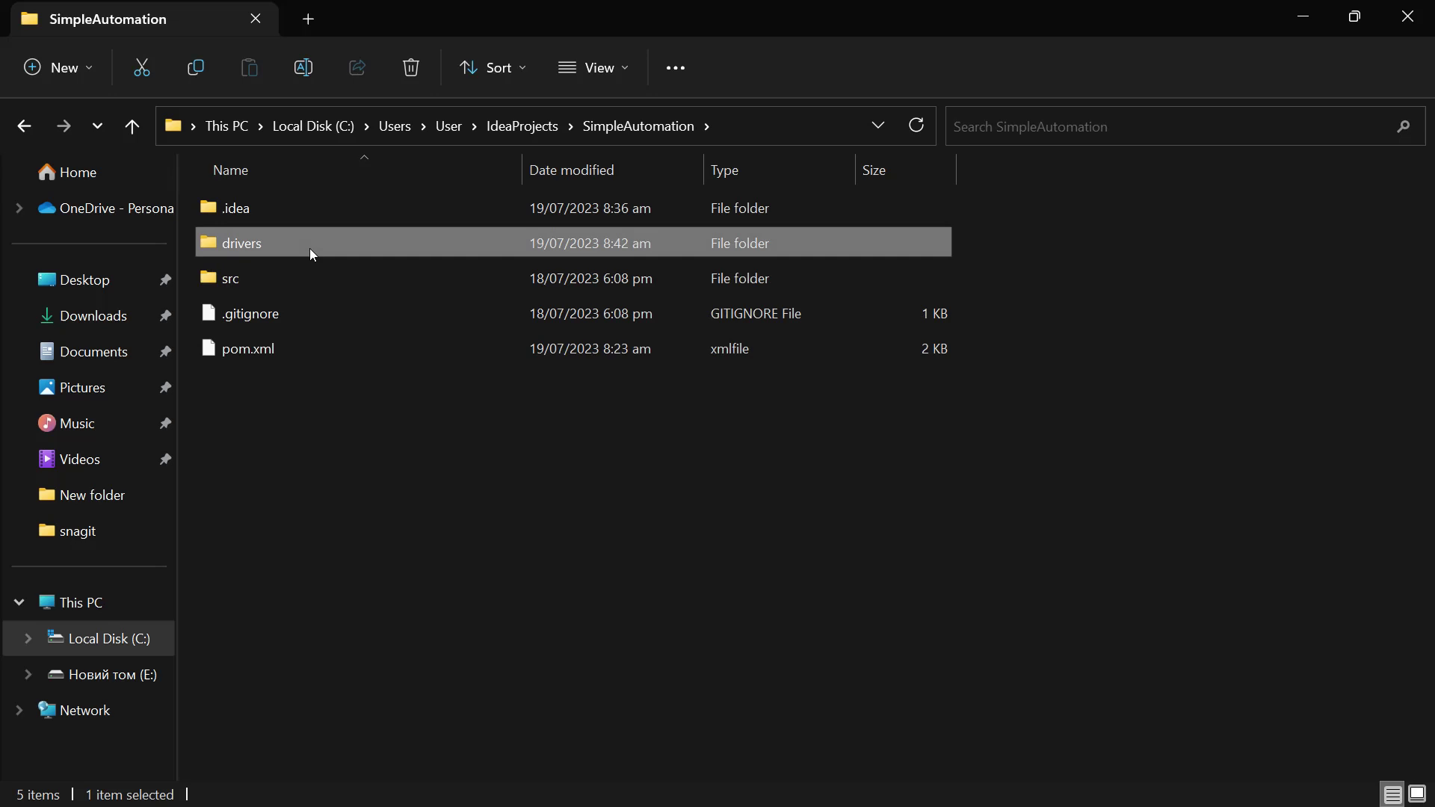
double_click(310, 248)
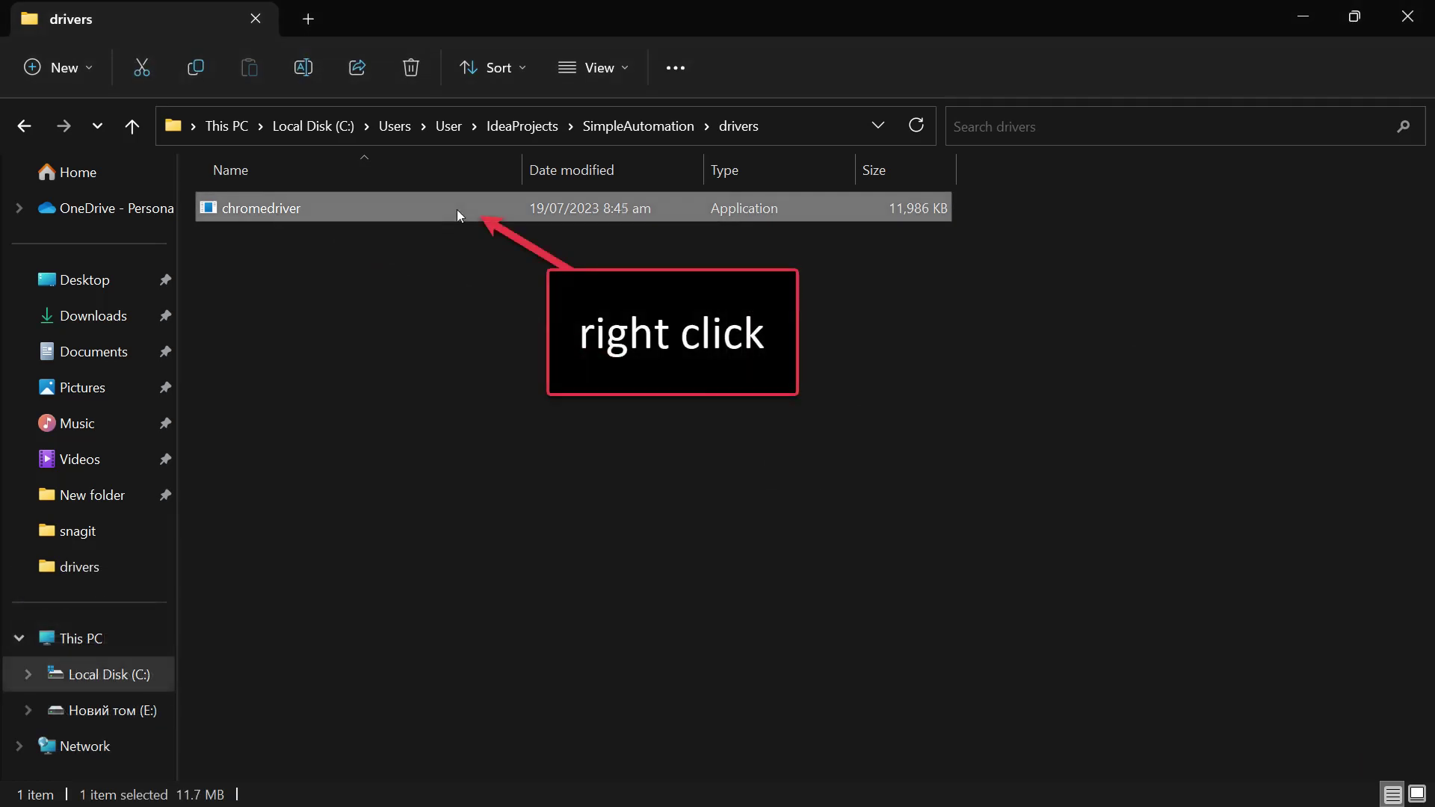
right_click(457, 210)
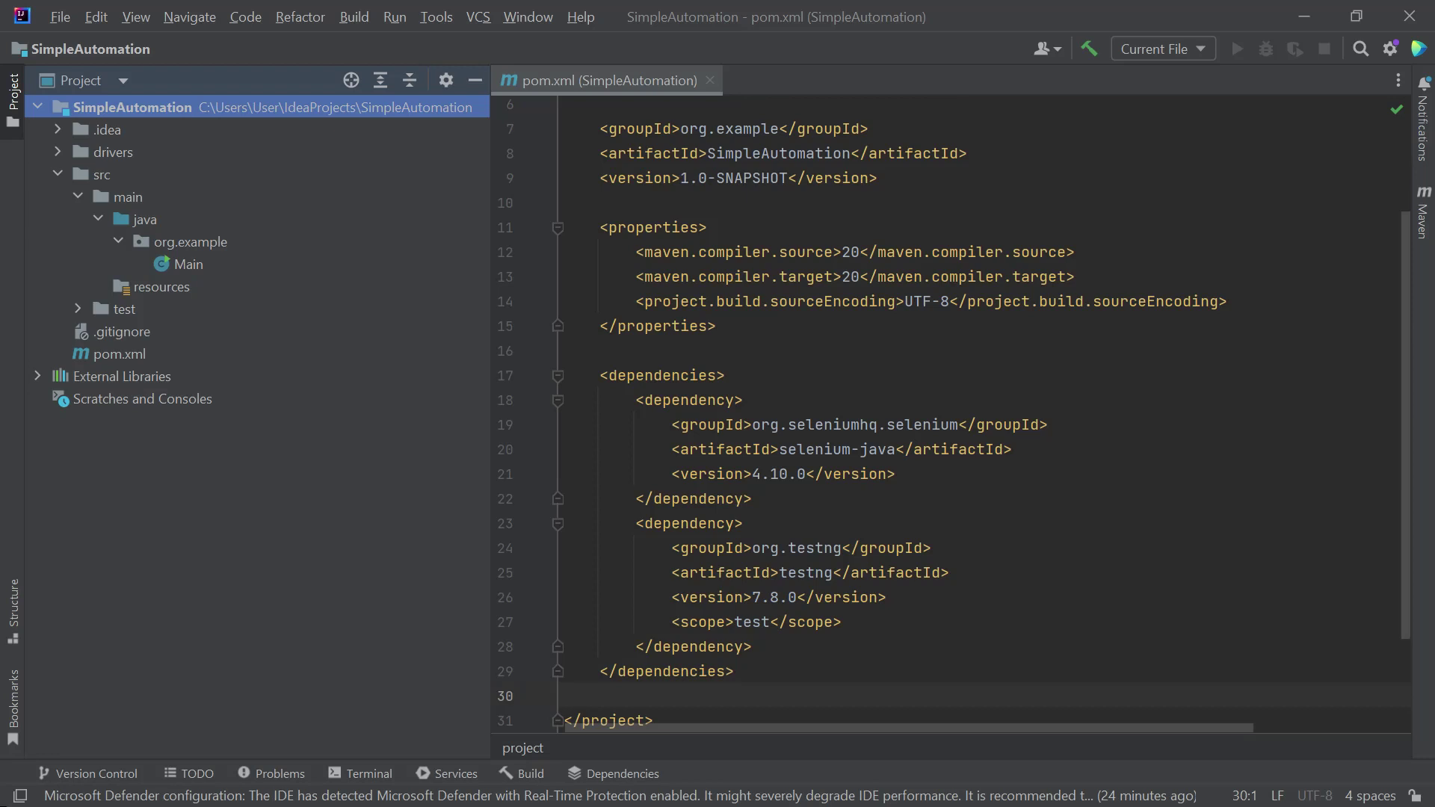
Expand the test folder and bring up actions for its java source folder.
left_click(77, 307)
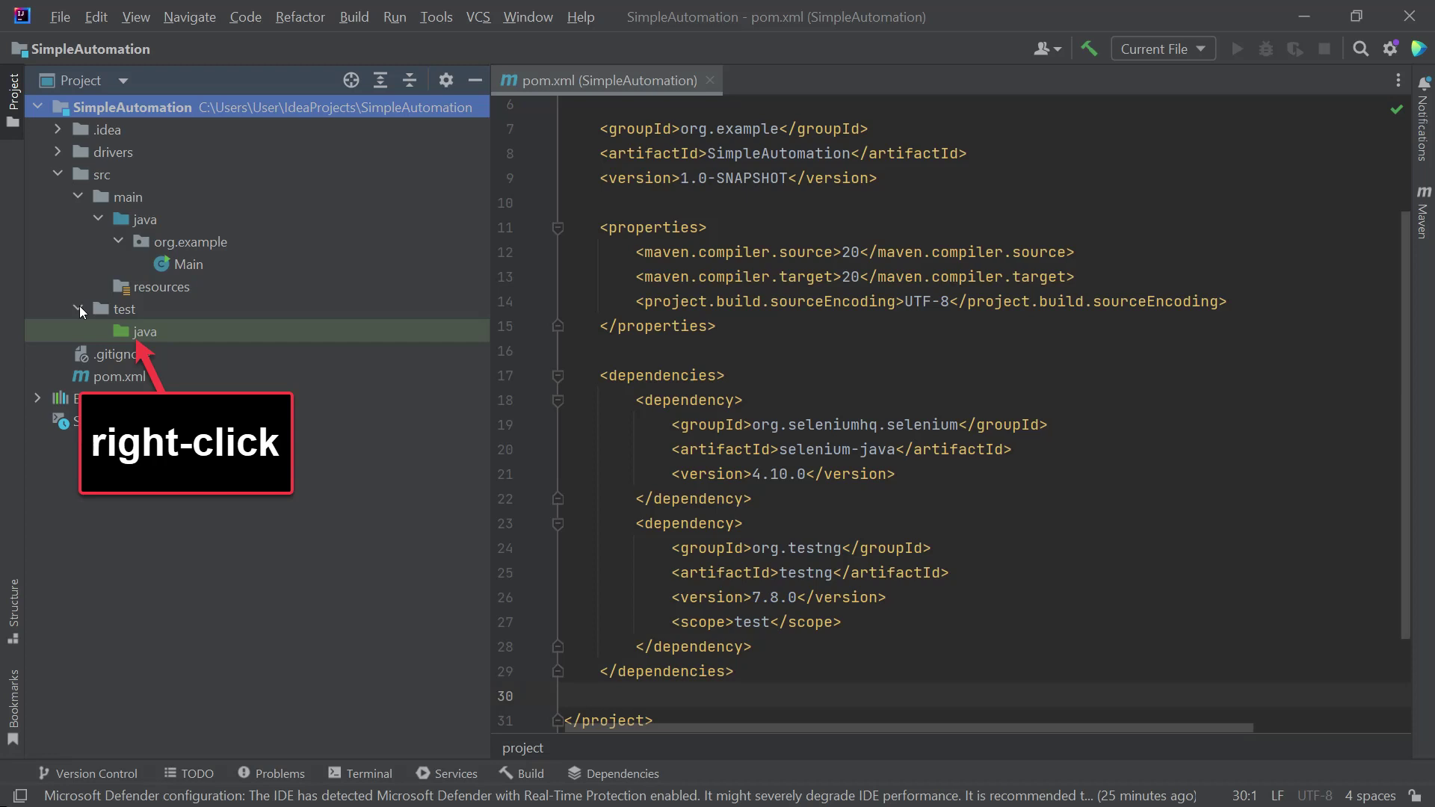
right_click(202, 334)
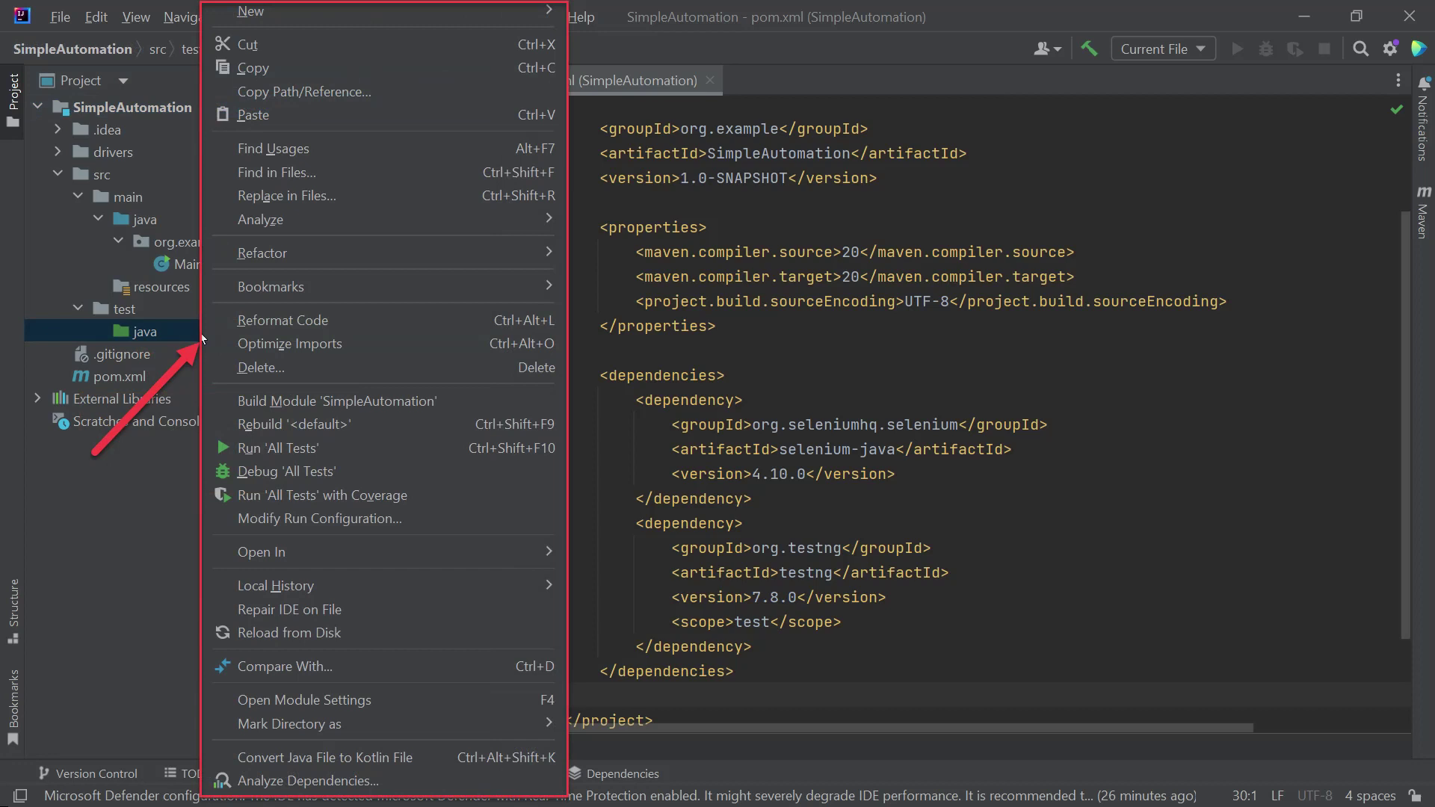
mouse_move(415, 12)
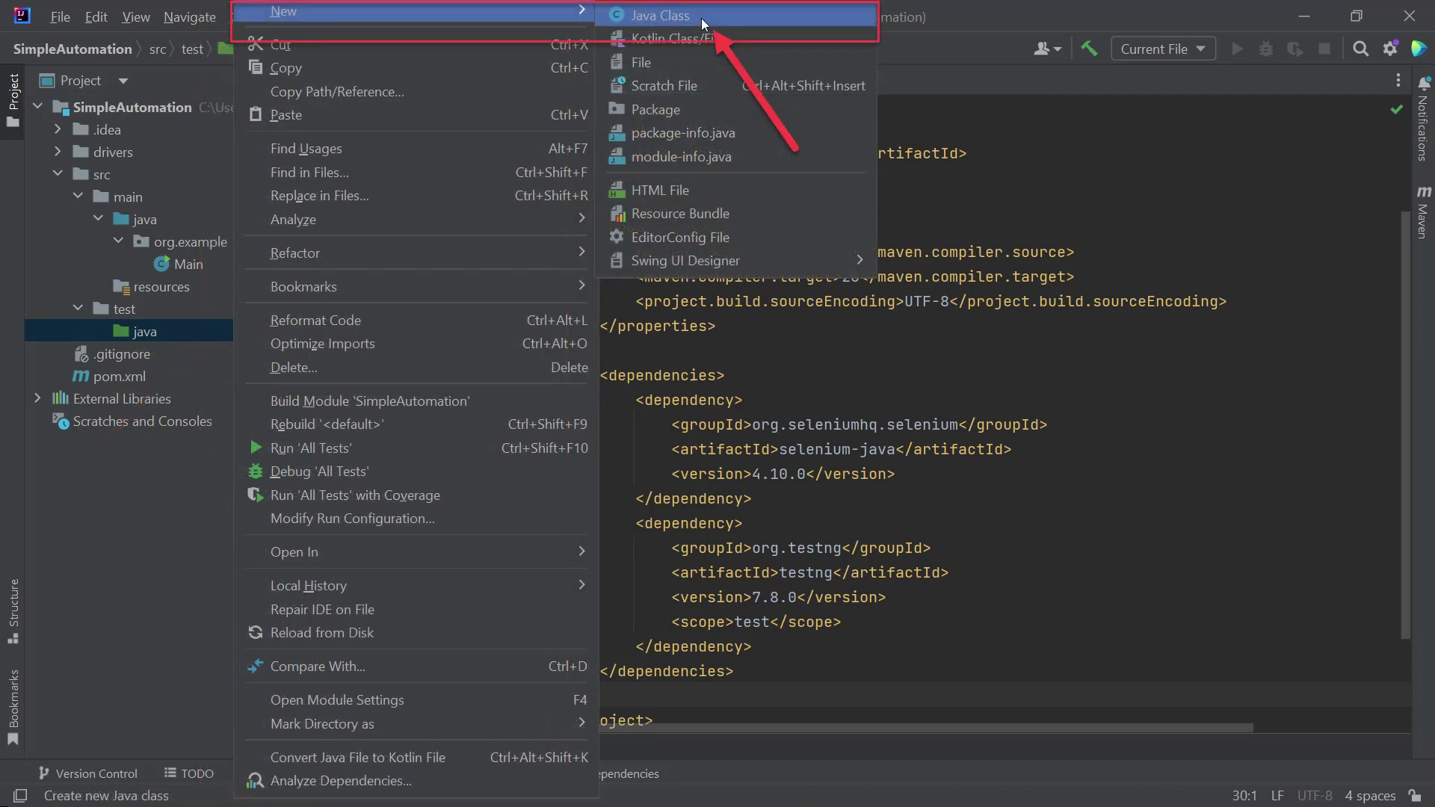
Create a new Java class named OpenChromeDriverTest in the test java folder.
left_click(702, 18)
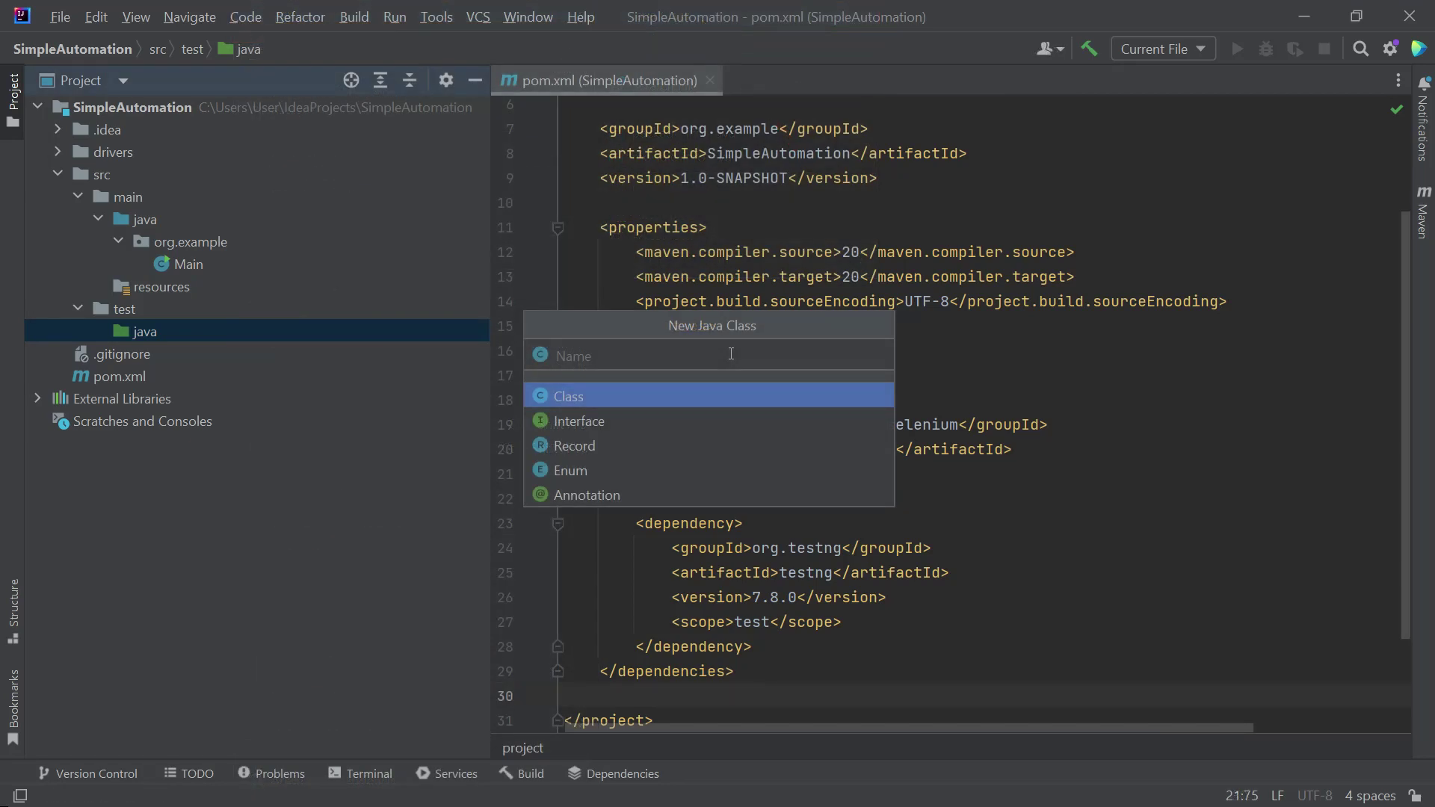
type("OpenChromeDriverTest")
key("Return")
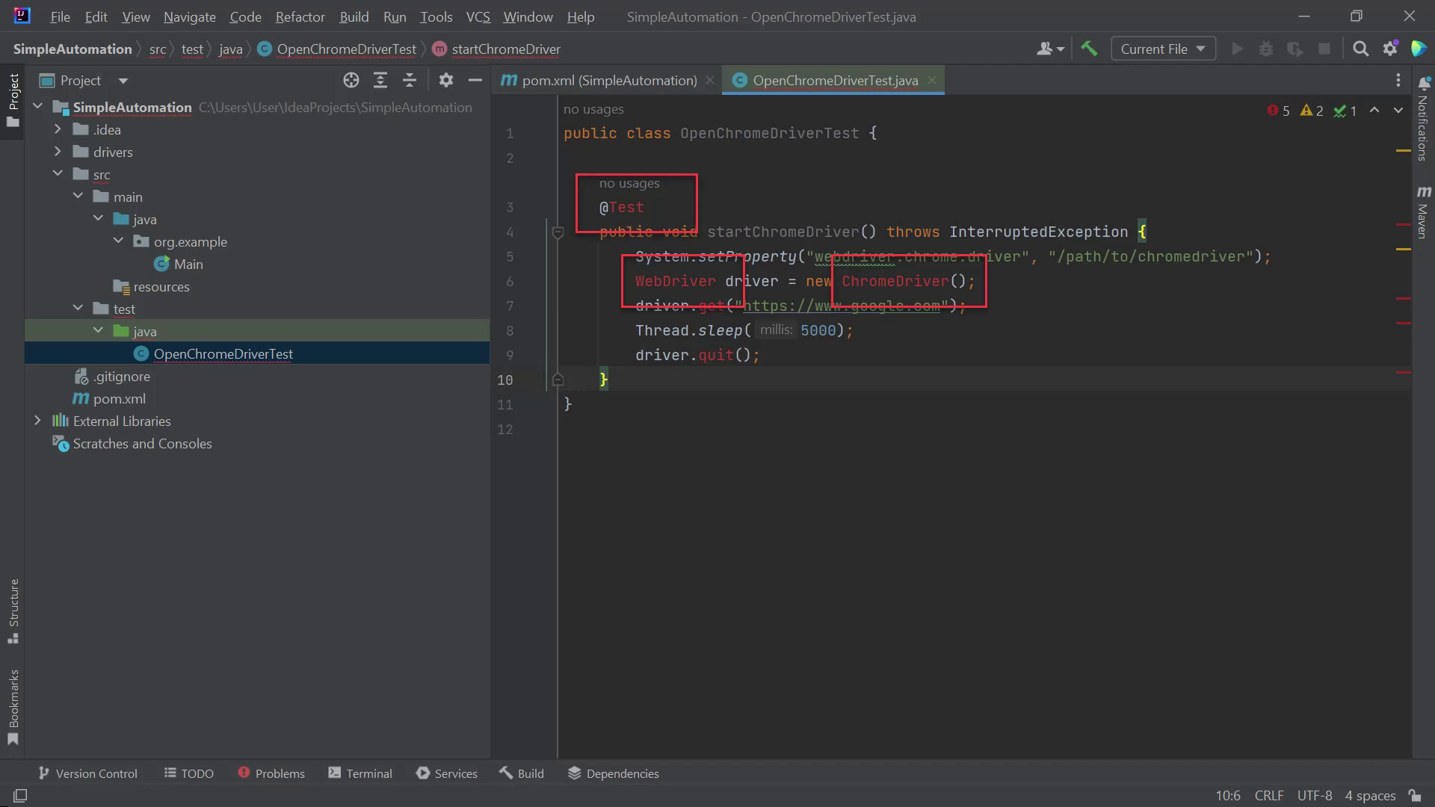
left_click(628, 207)
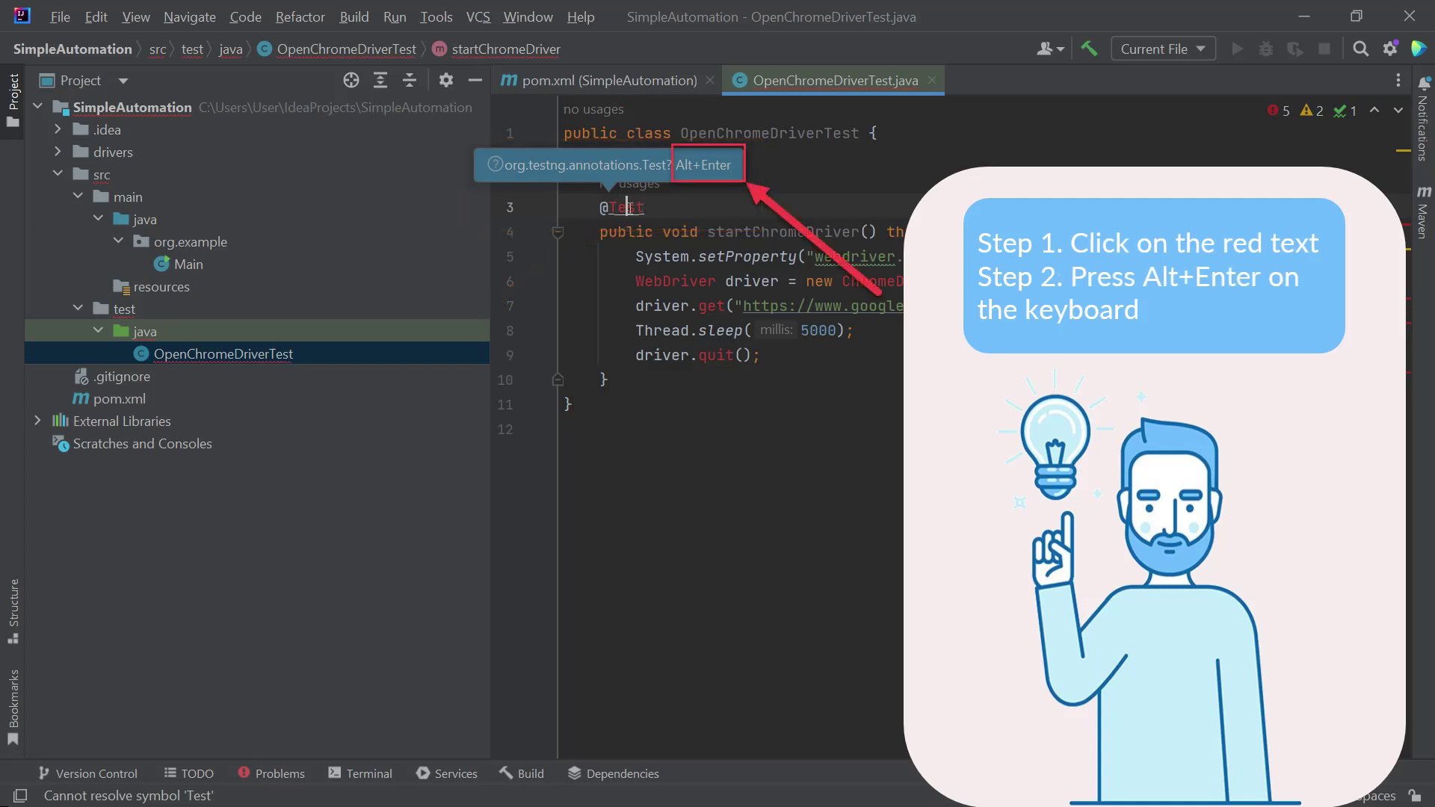
Import org.testng Test, Selenium WebDriver and ChromeDriver via Alt+Enter quick fixes.
key("alt+Return")
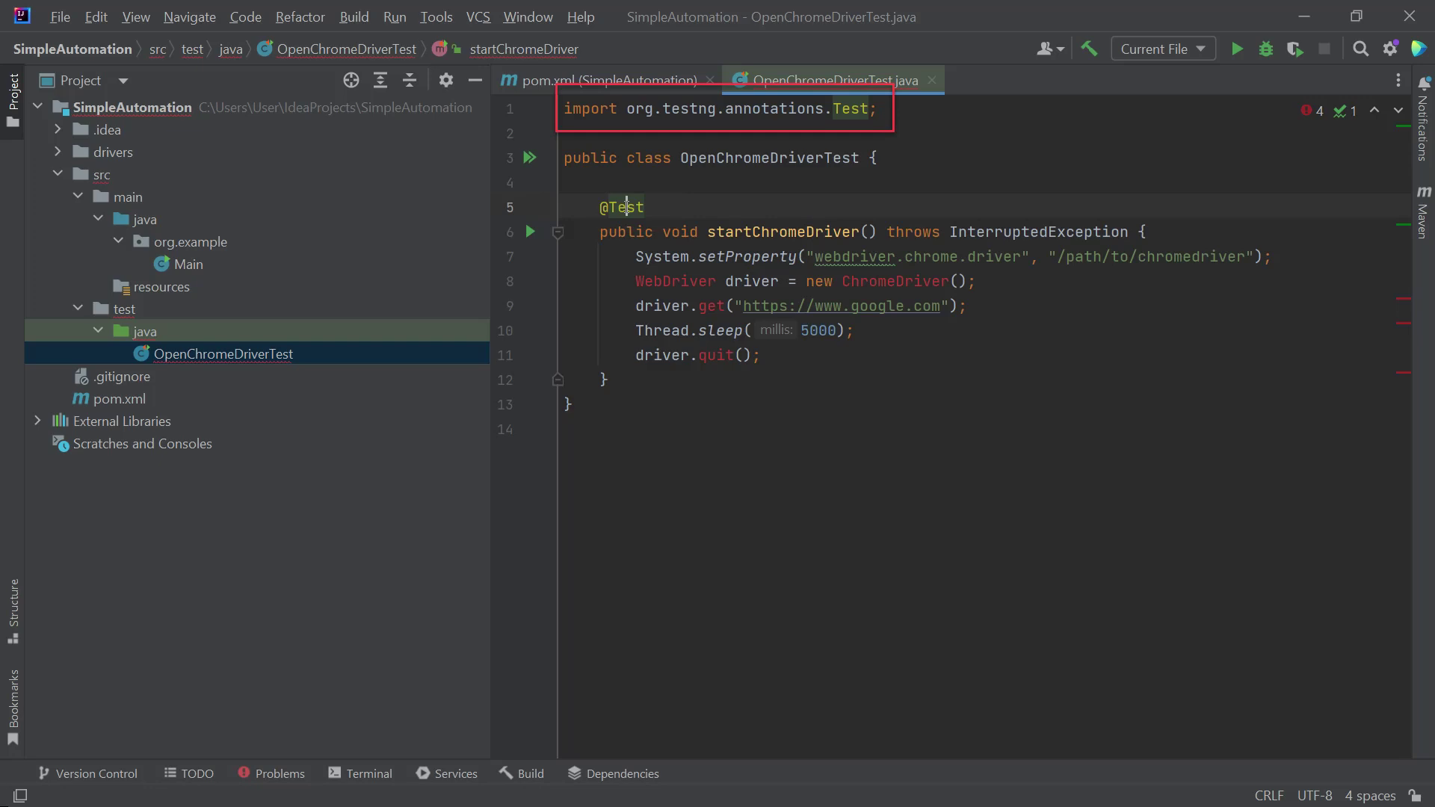
left_click(670, 281)
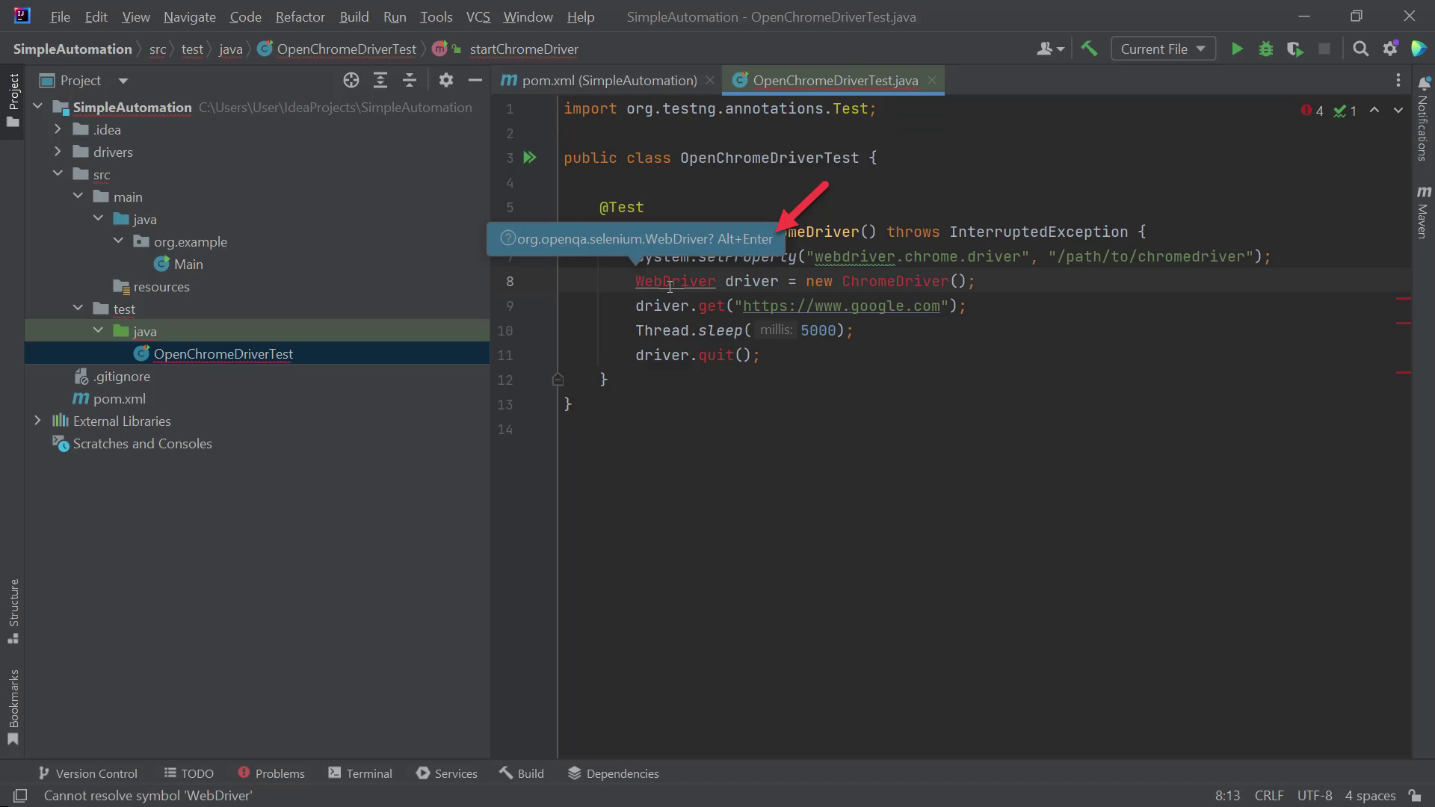
key("alt+Return")
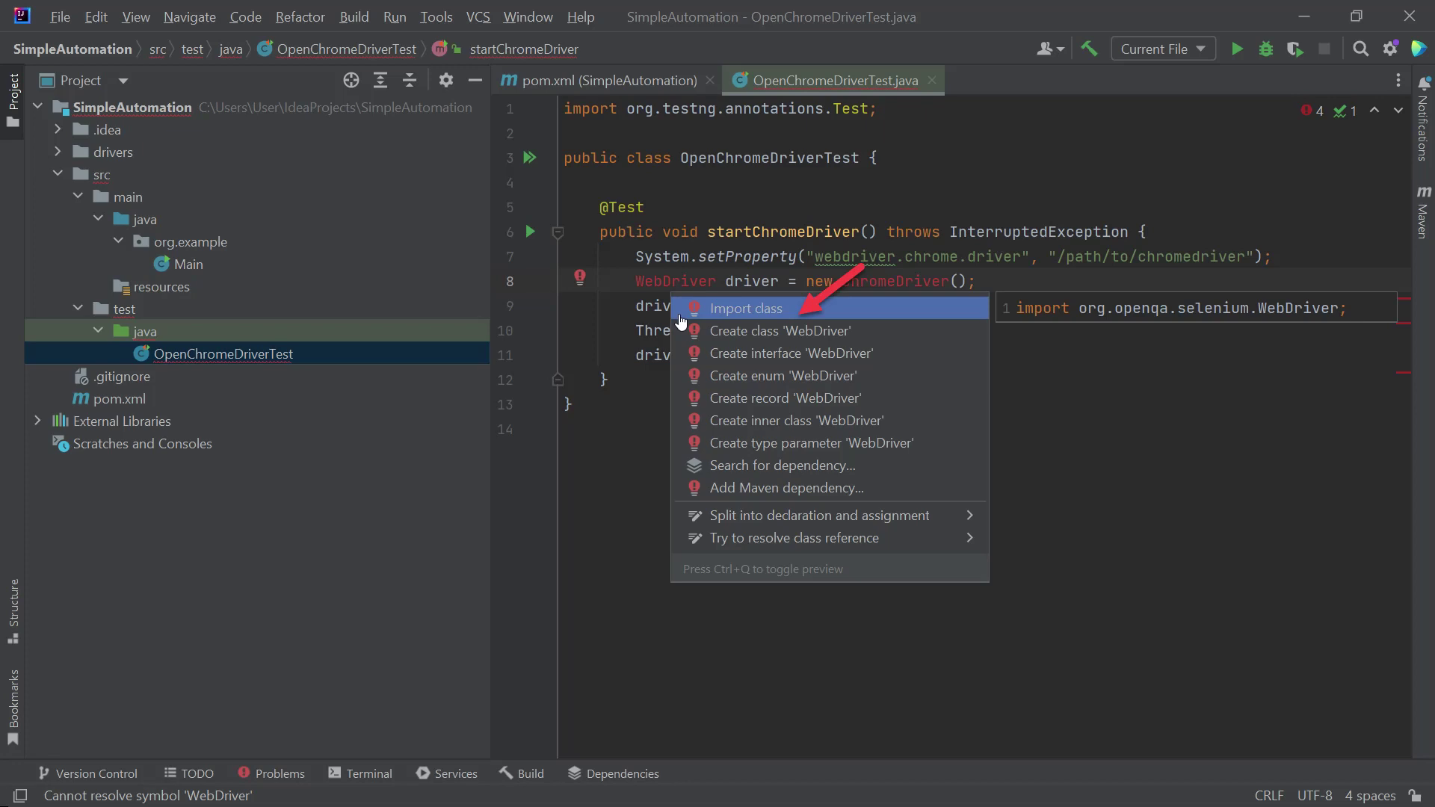
left_click(680, 318)
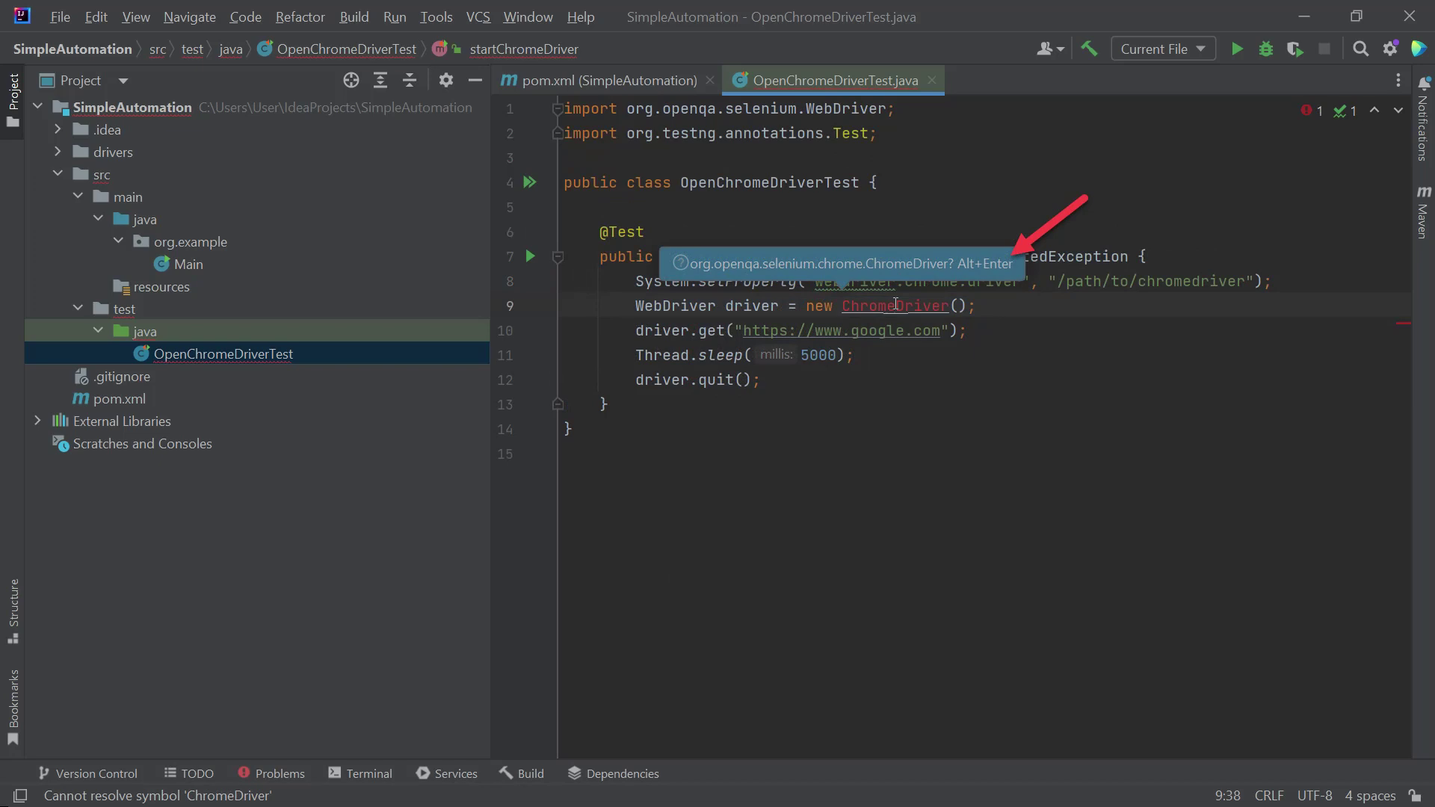
key("alt+Return")
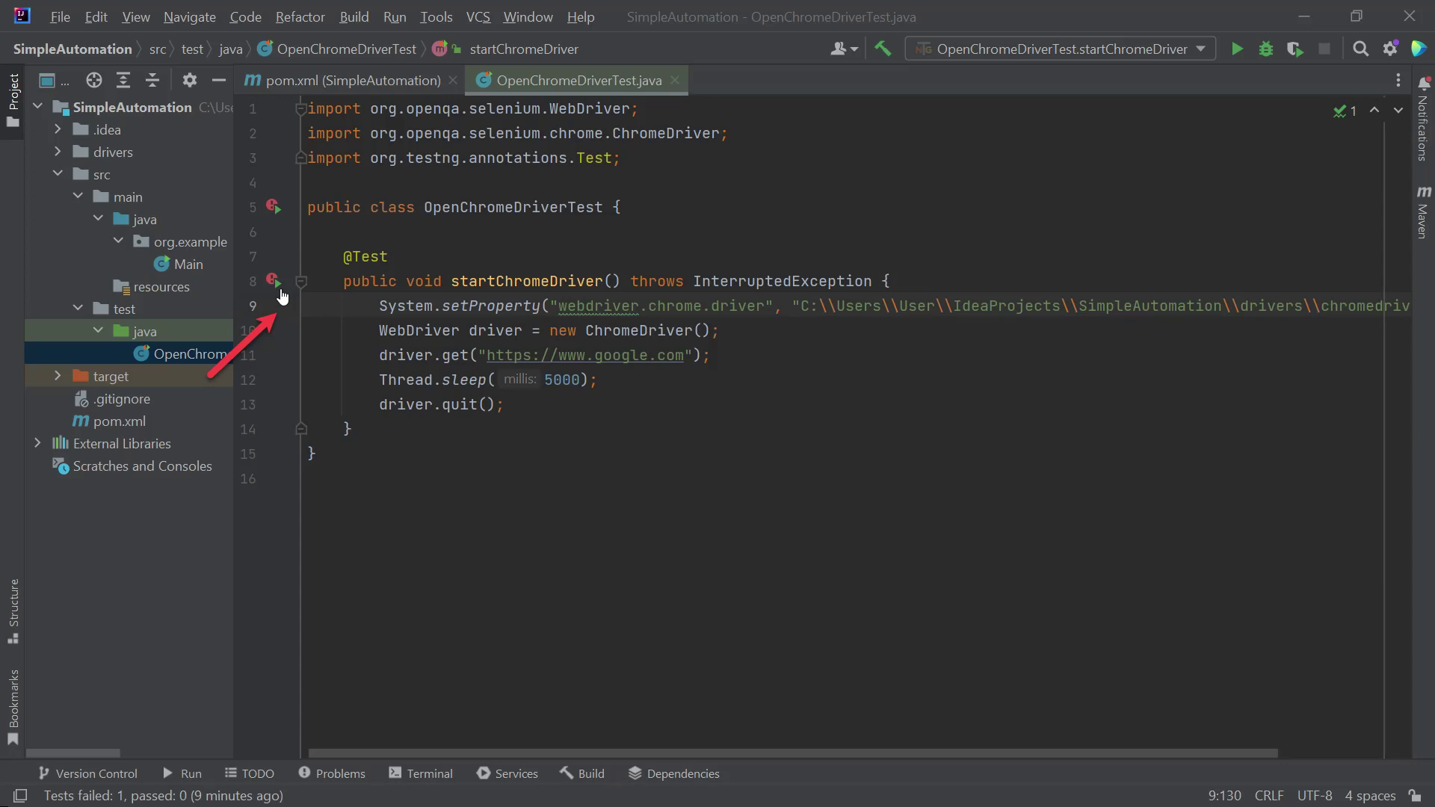
Bring up the gutter run options for the startChromeDriver test.
left_click(280, 289)
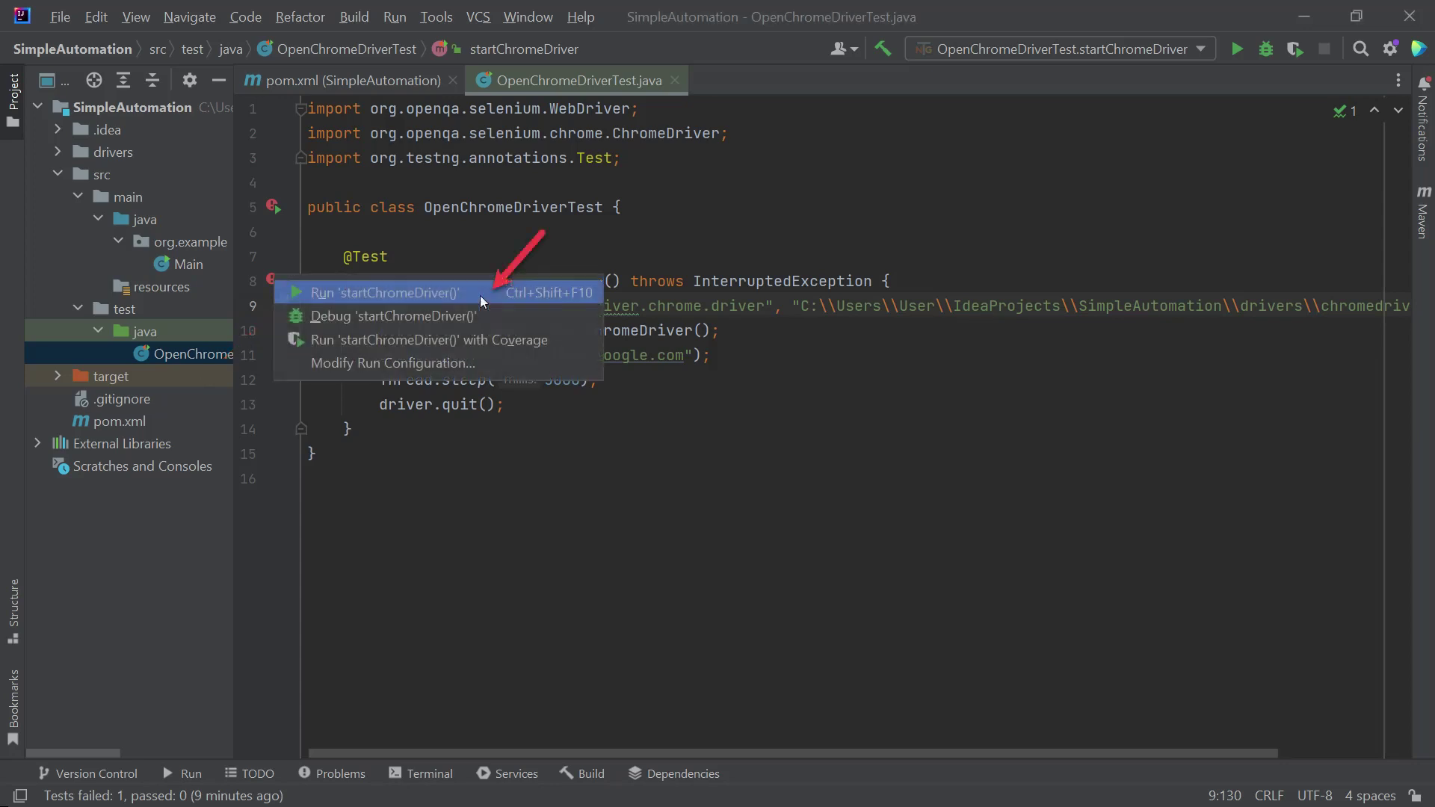